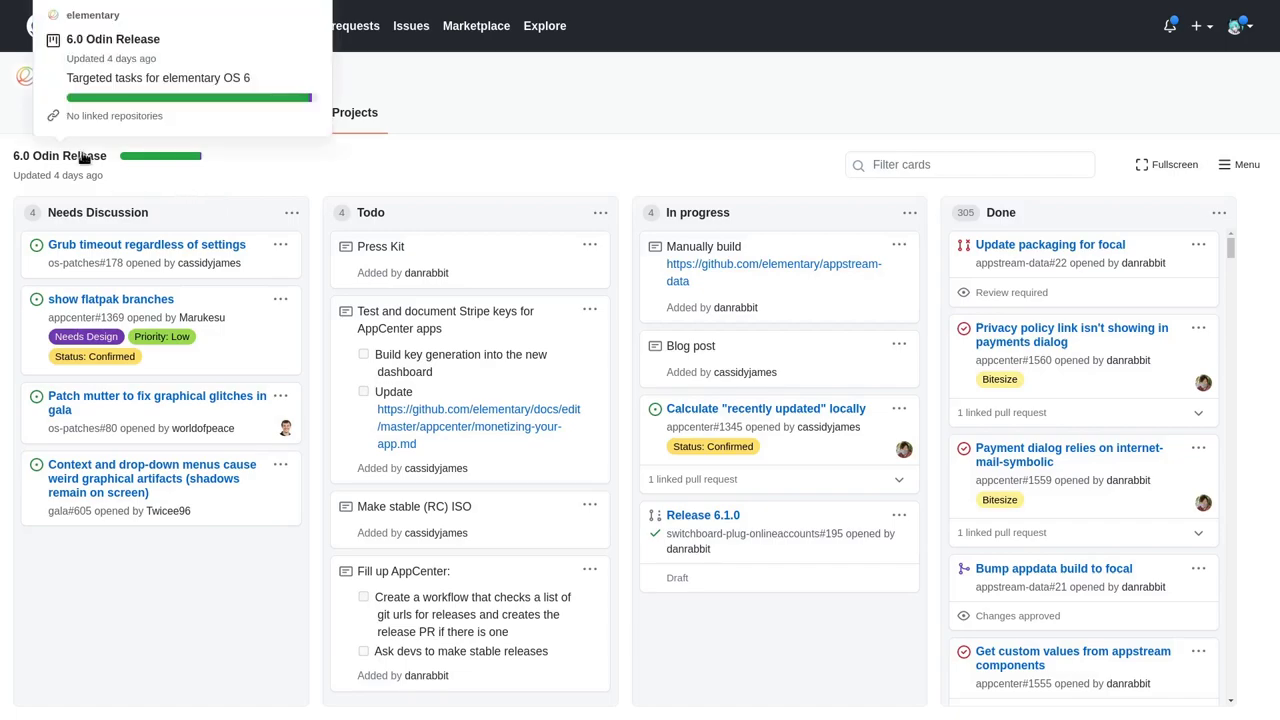
- Open the Release 6.1.0 card's side panel from the In progress column of the 6.0 Odin Release board
{"action": "mouse_move", "coordinate": [118, 98]}
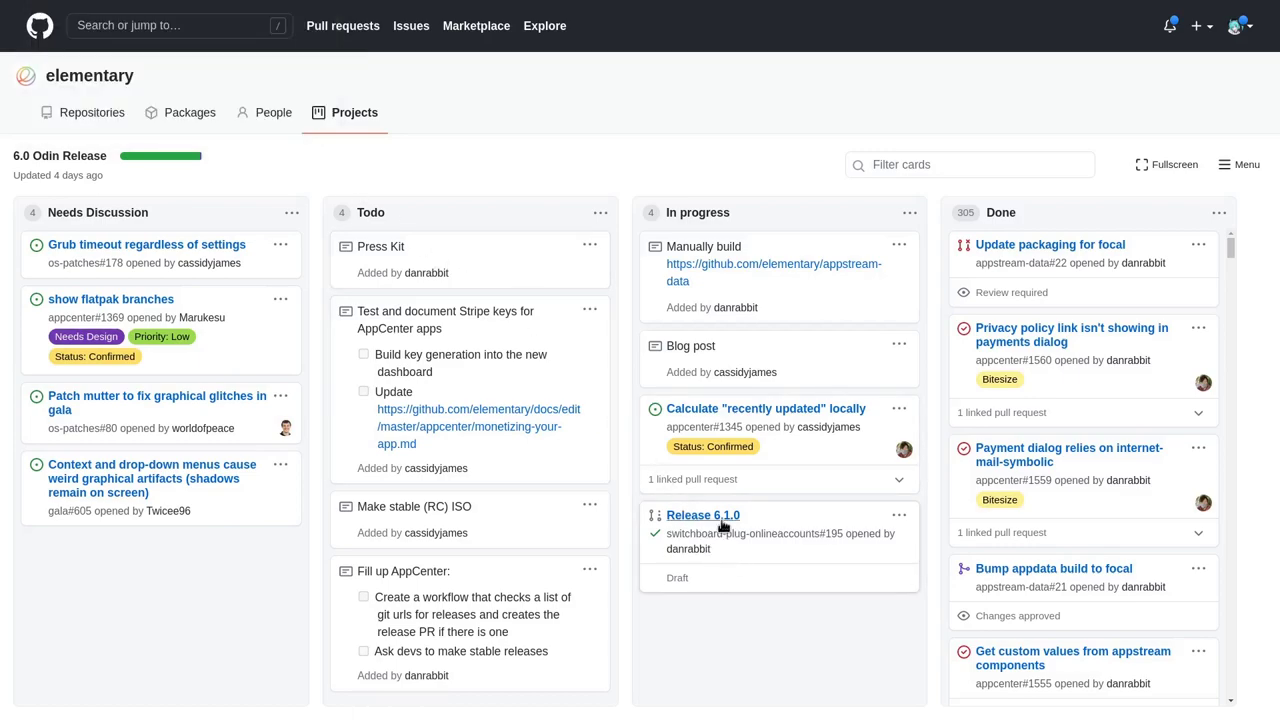
{"action": "left_click", "coordinate": [718, 517]}
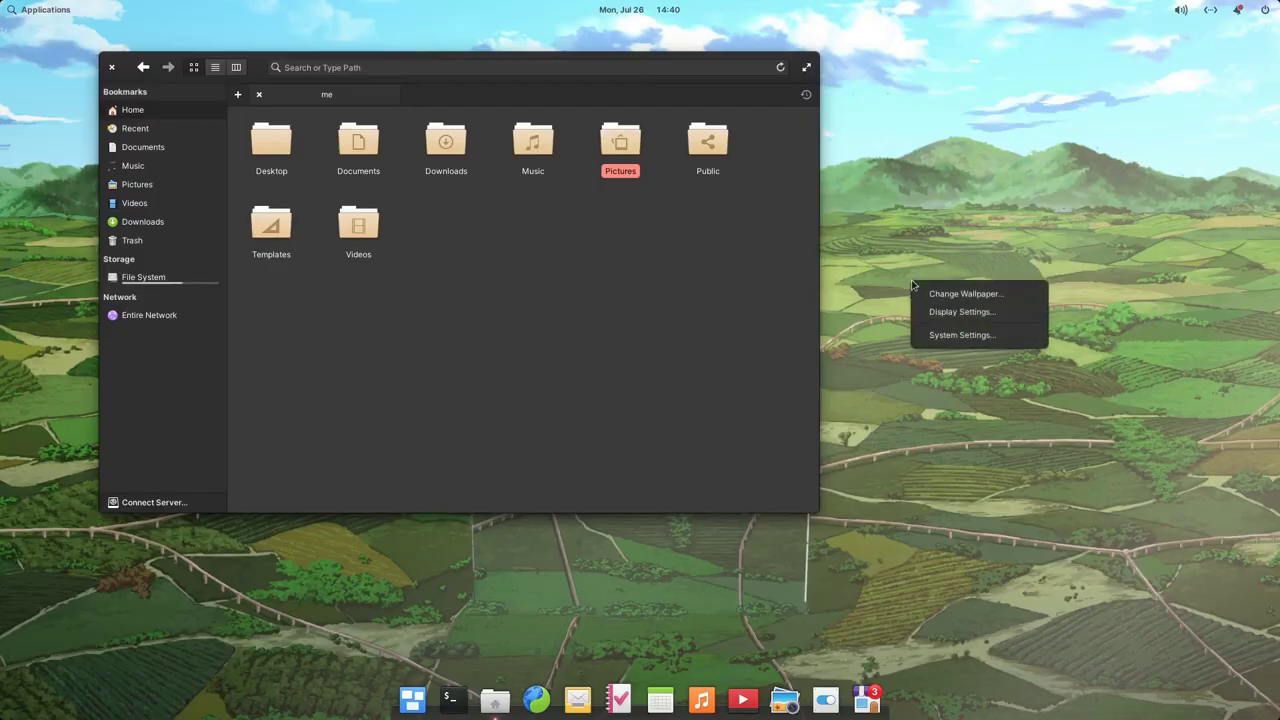
- Show the System page in System Settings and select the 'Built on Ubuntu 20.04.1 LTS' line
{"action": "left_click", "coordinate": [945, 337]}
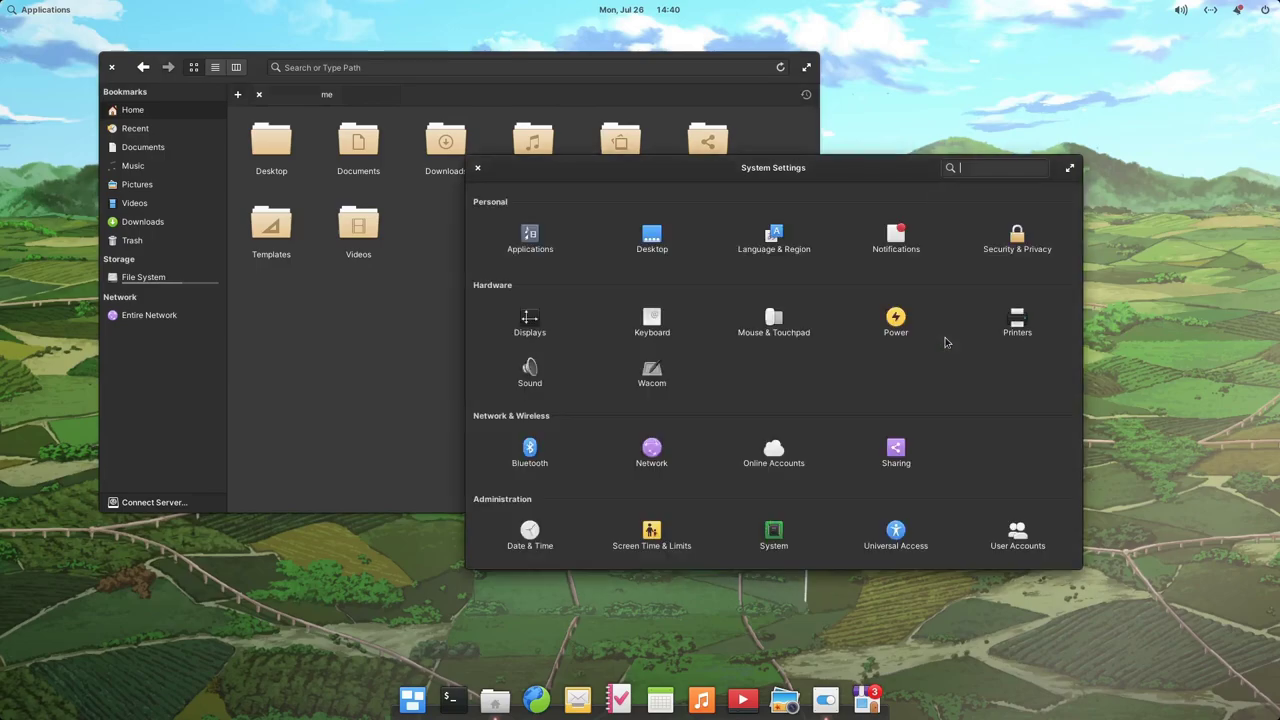
{"action": "left_click", "coordinate": [774, 552]}
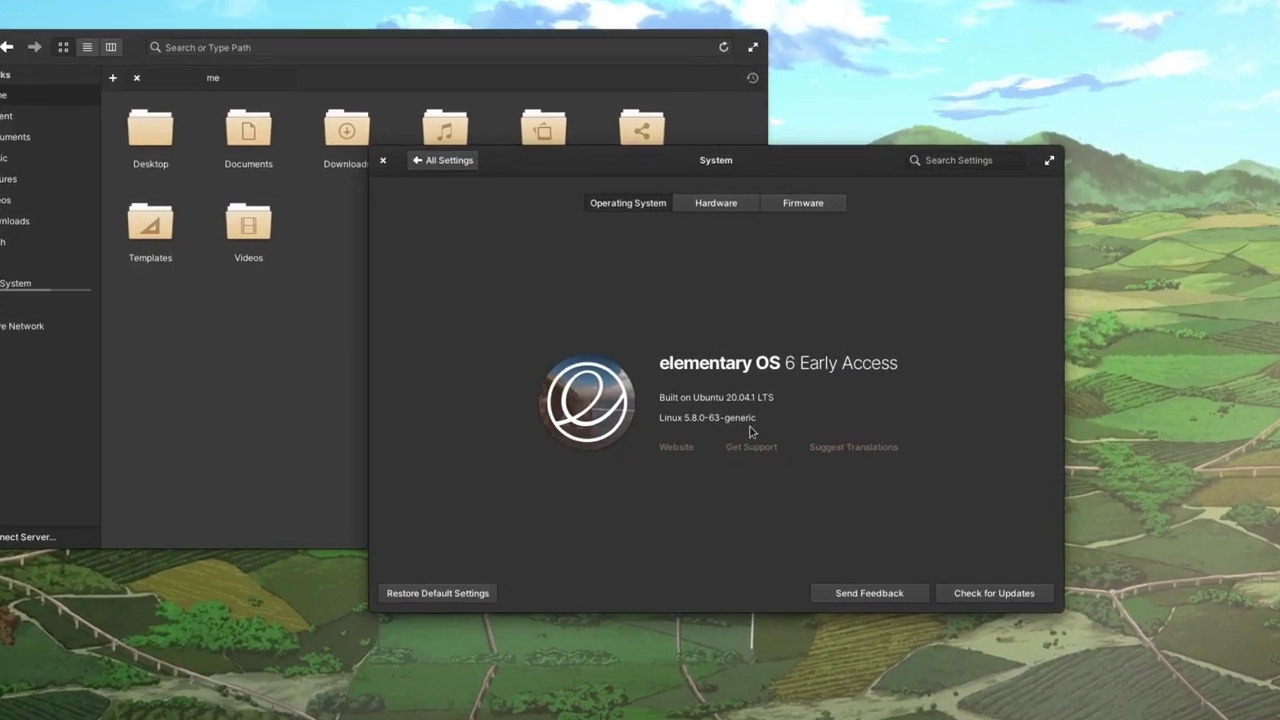
{"action": "triple_click", "coordinate": [712, 416]}
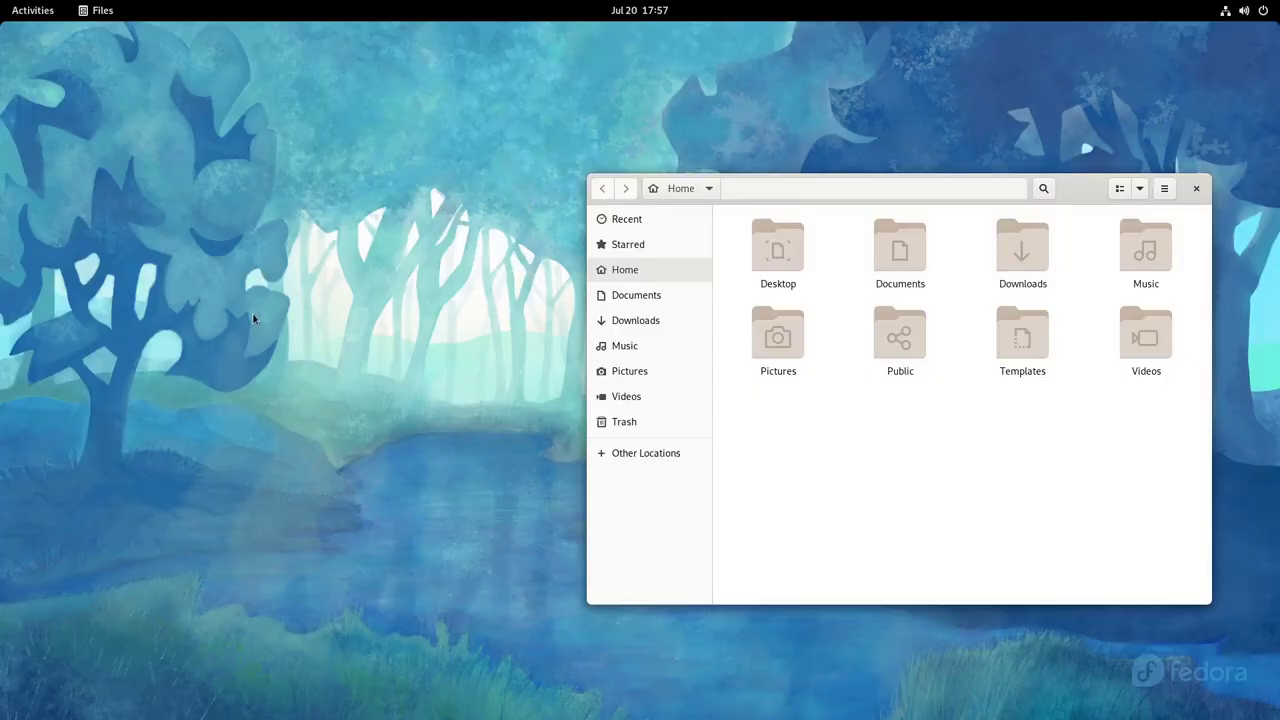
- Show Settings' About page, select the Fedora Rawhide OS name, and highlight 'platform for OS 6!' in the tweet
{"action": "right_click", "coordinate": [253, 318]}
{"action": "left_click", "coordinate": [283, 395]}
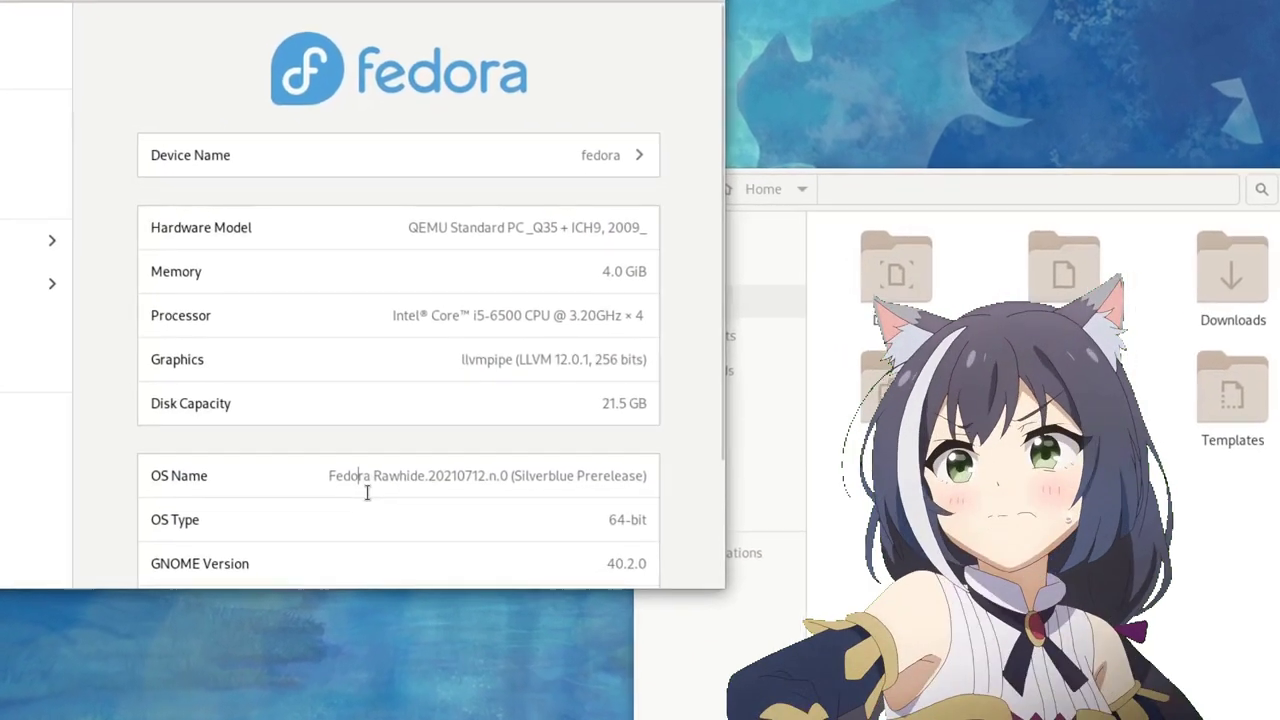
{"action": "double_click", "coordinate": [391, 397]}
{"action": "left_click", "coordinate": [358, 521]}
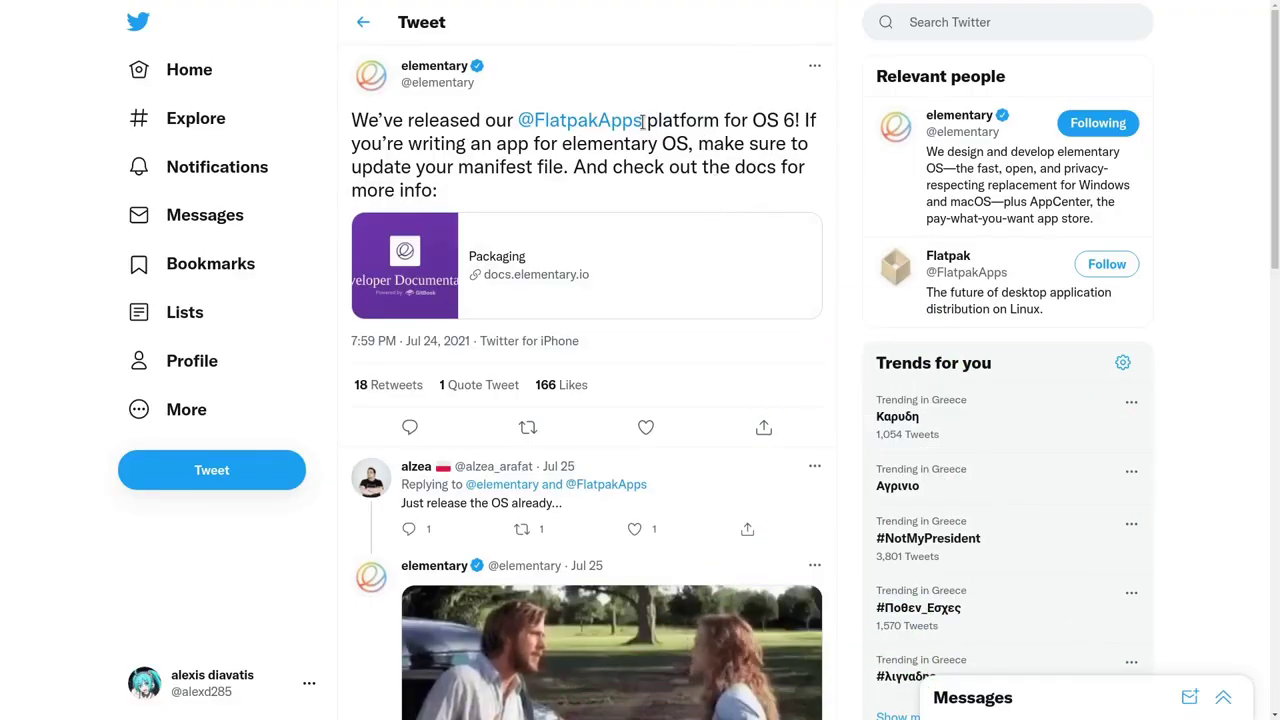
{"action": "left_click_drag", "start_coordinate": [646, 120], "coordinate": [802, 121]}
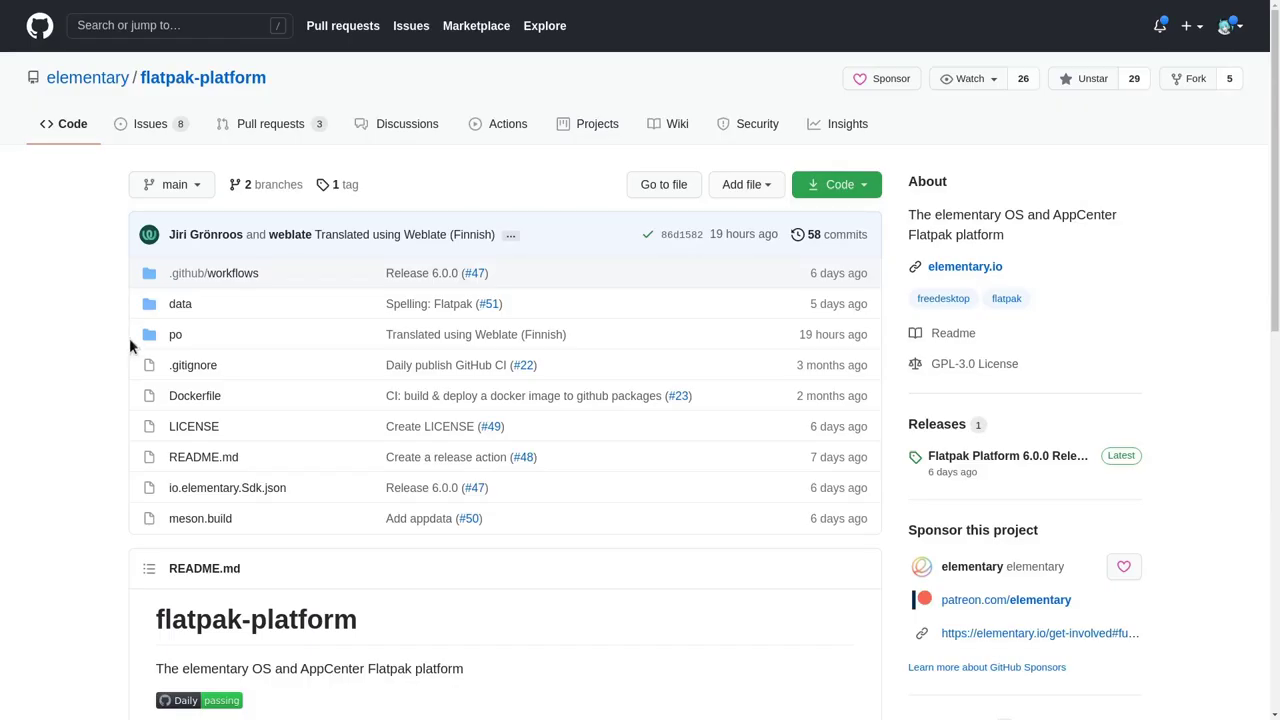
- Open io.elementary.Sdk.json in the flatpak-platform repository and scroll through its JSON
{"action": "left_click", "coordinate": [272, 489]}
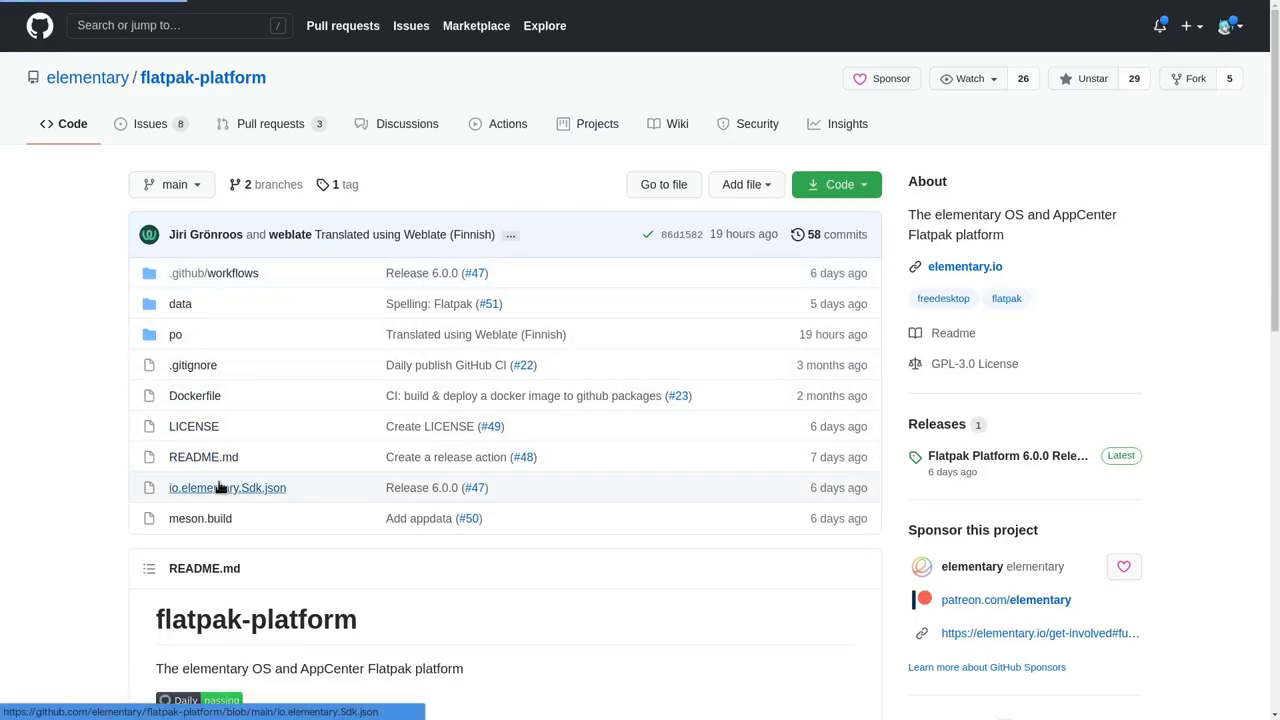
{"action": "scroll", "coordinate": [608, 416], "scroll_direction": "down", "scroll_amount": 2}
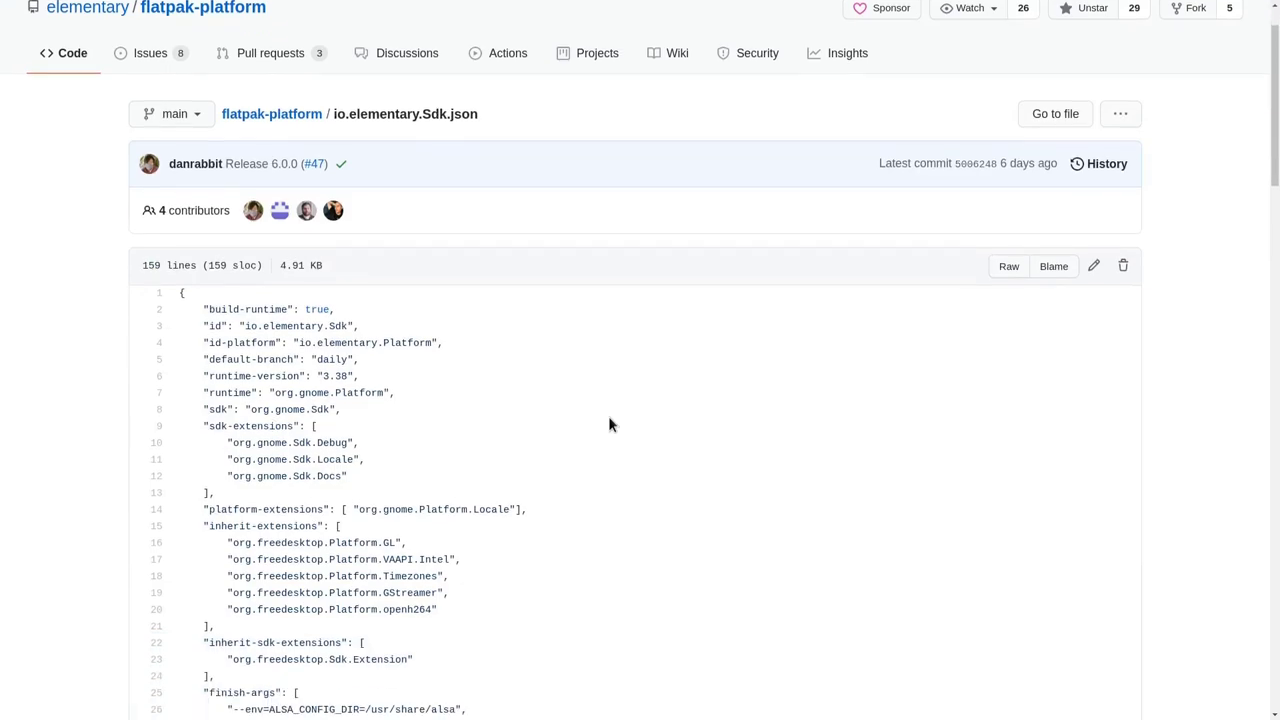
{"action": "scroll", "coordinate": [608, 424], "scroll_direction": "down", "scroll_amount": 3}
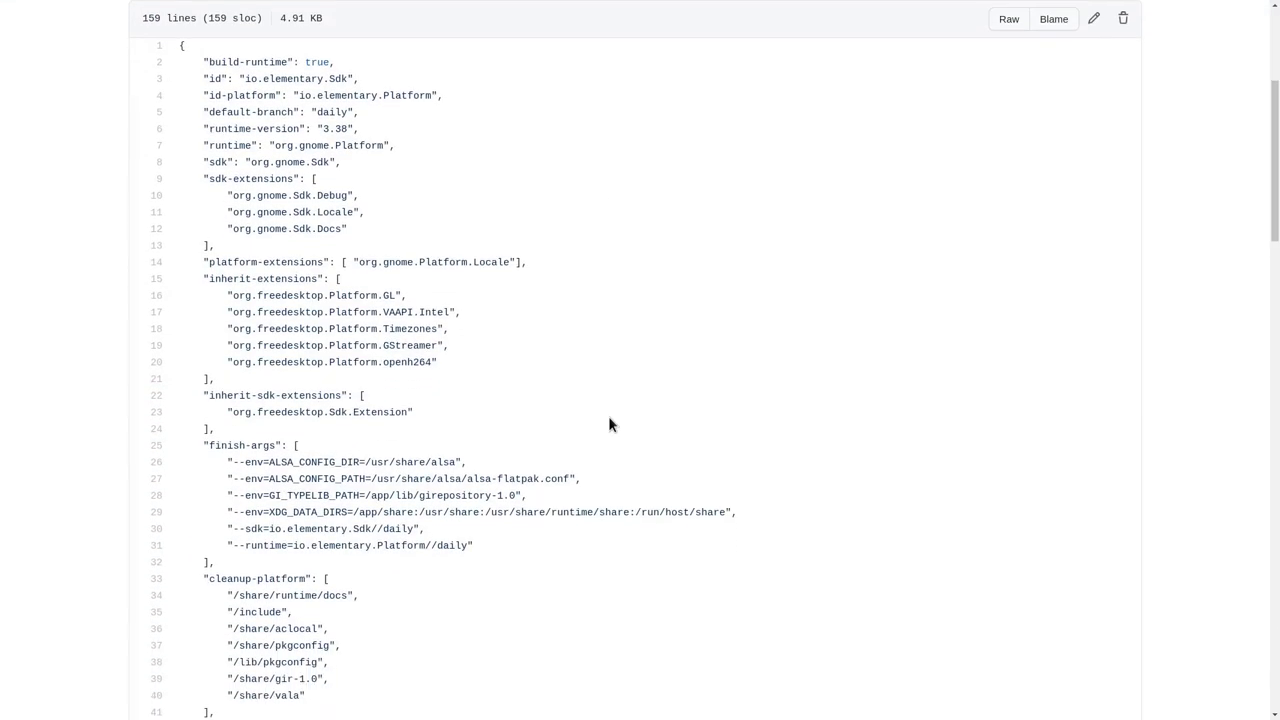
{"action": "scroll", "coordinate": [608, 424], "scroll_direction": "down", "scroll_amount": 6}
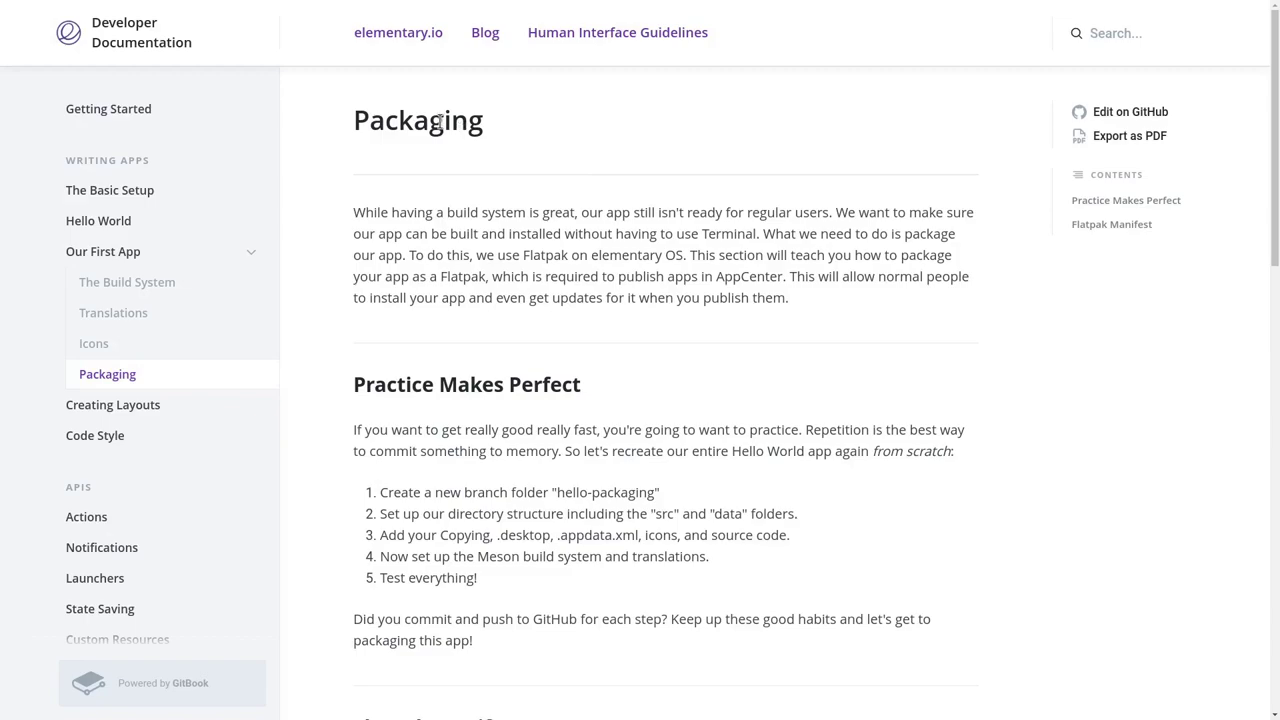
- Highlight the Packaging heading and scroll down to the Flatpak Manifest example
{"action": "double_click", "coordinate": [439, 120]}
{"action": "scroll", "coordinate": [594, 136], "scroll_direction": "down", "scroll_amount": 4}
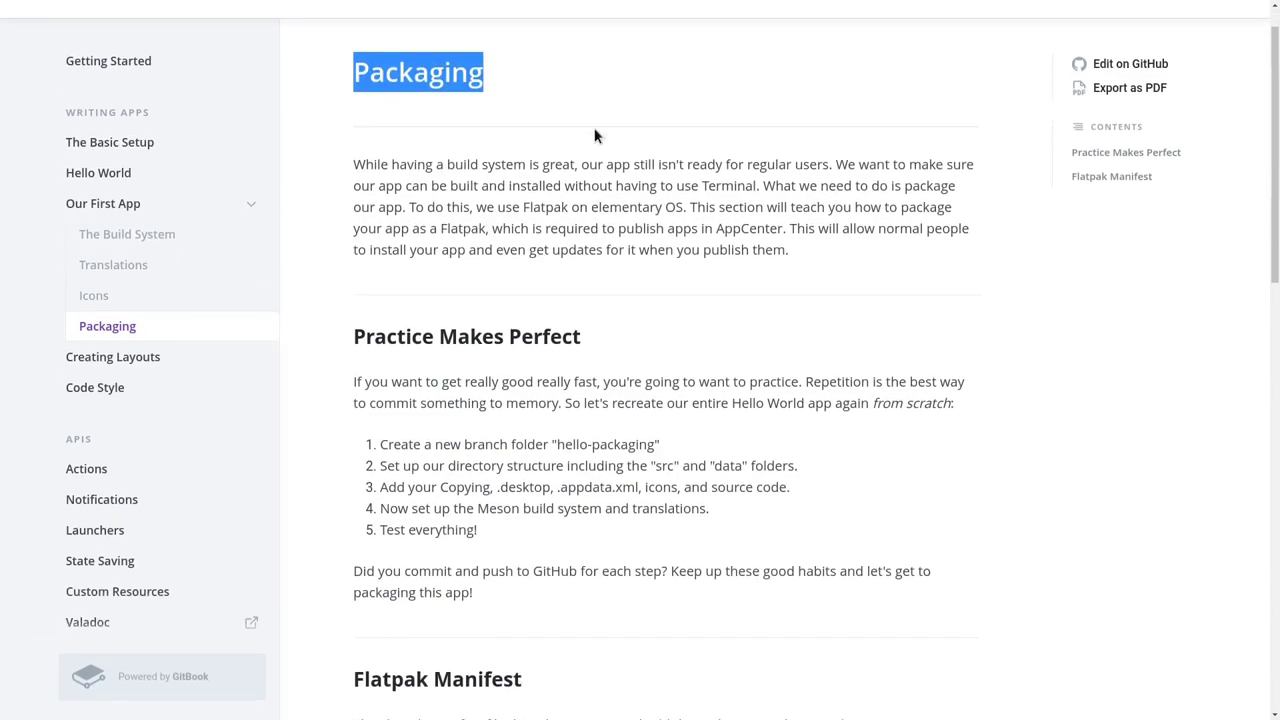
{"action": "scroll", "coordinate": [624, 322], "scroll_direction": "down", "scroll_amount": 3}
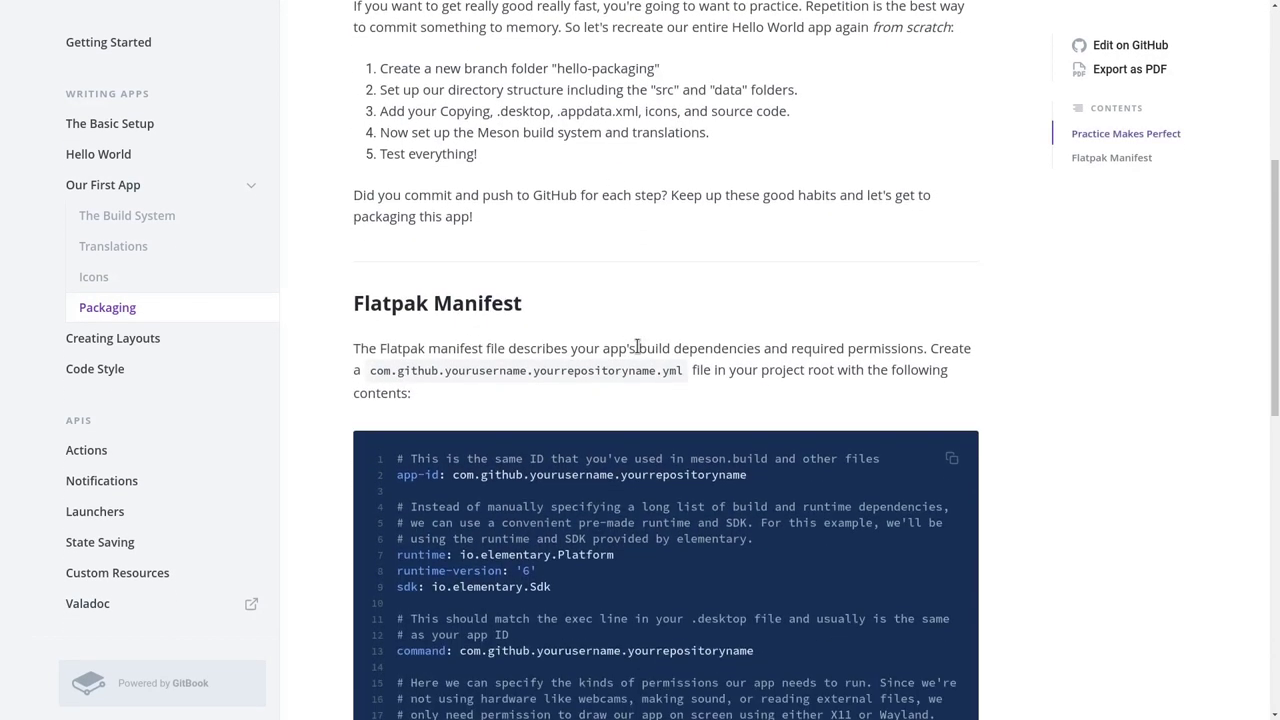
{"action": "scroll", "coordinate": [570, 352], "scroll_direction": "down", "scroll_amount": 3}
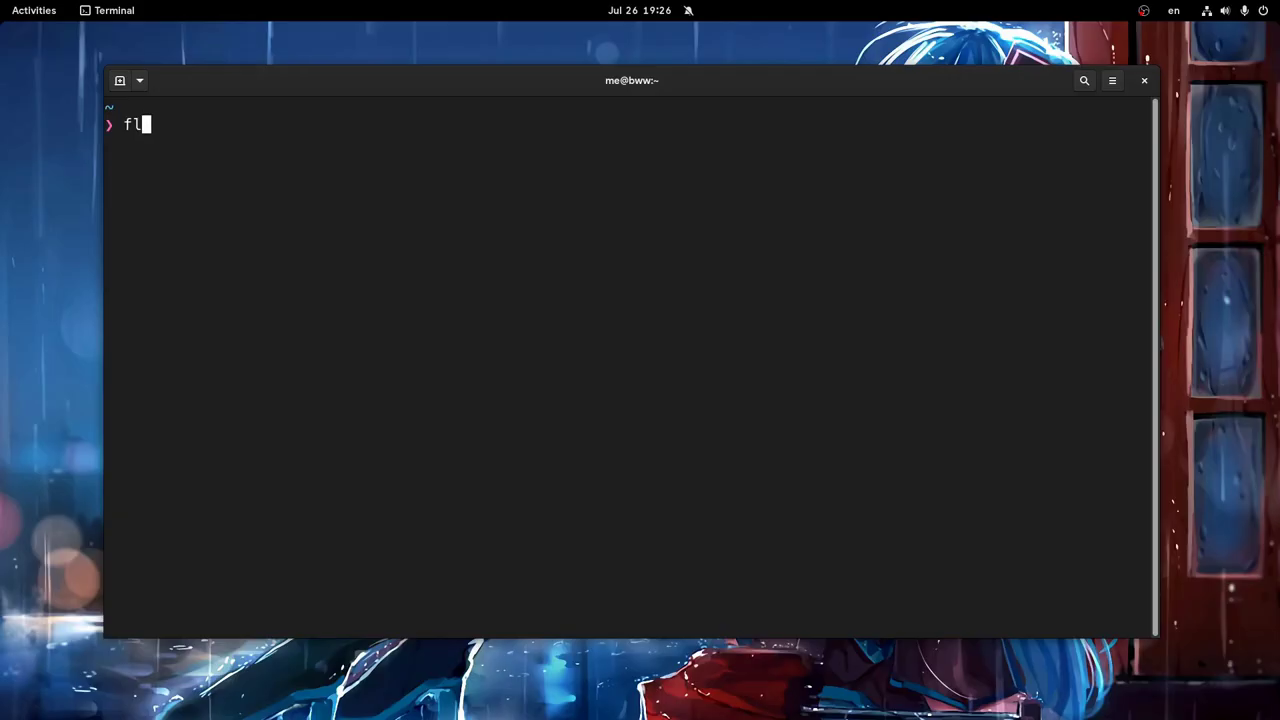
- List the appcenter remote's apps, then show flatpak info for com.github.danrabbit.harvey and its Sdk line
{"action": "type", "text": "atpak remote-ls"}
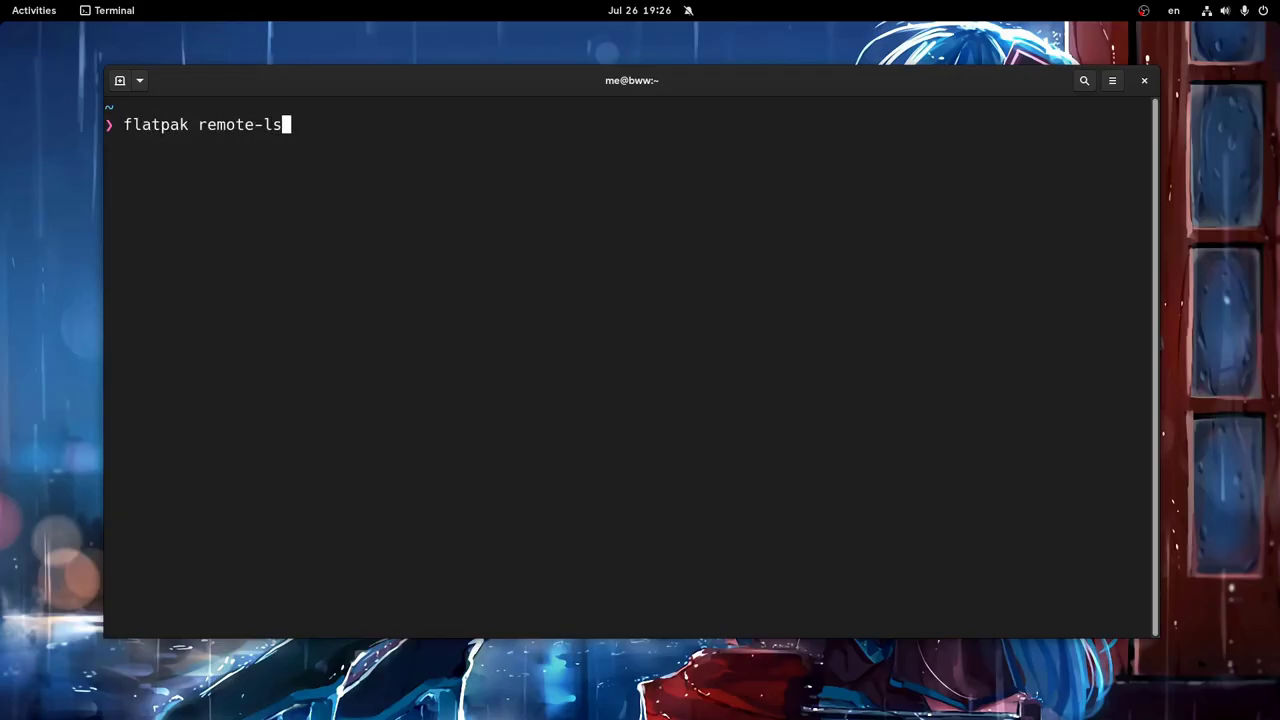
{"action": "type", "text": " appcenter"}
{"action": "key", "text": "Return"}
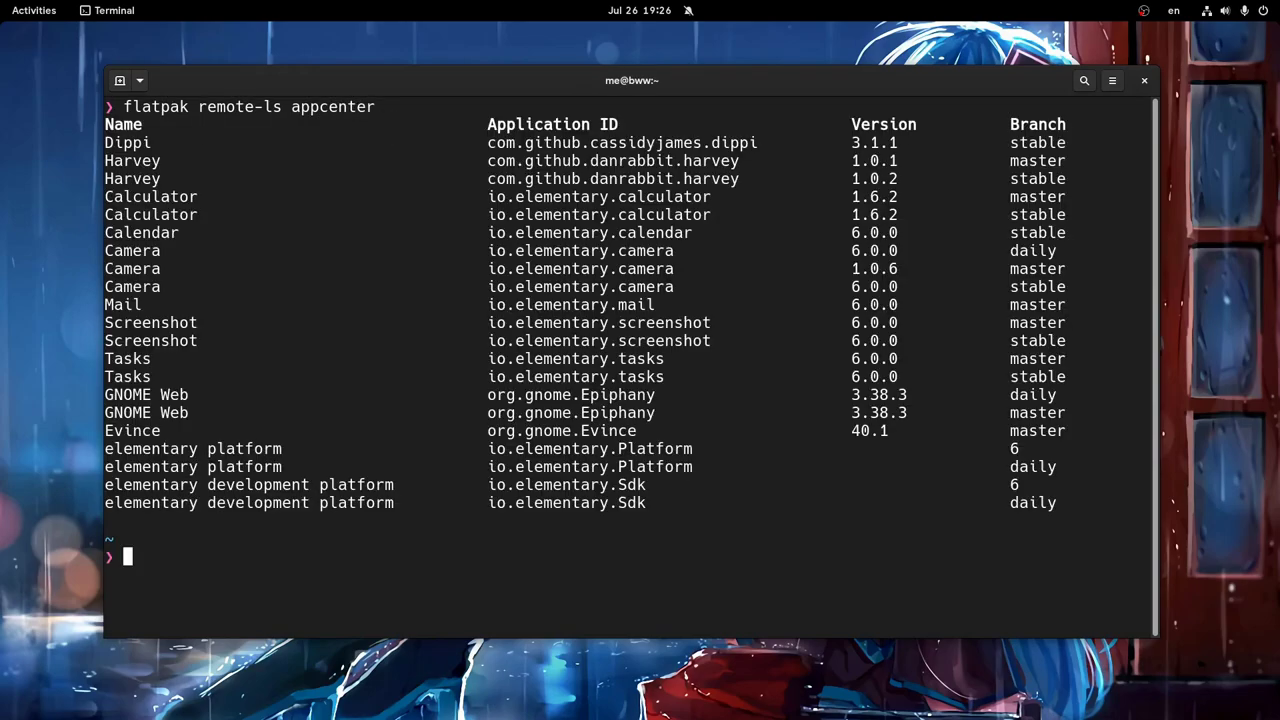
{"action": "type", "text": "flatpak info"}
{"action": "double_click", "coordinate": [601, 163]}
{"action": "middle_click", "coordinate": [533, 606]}
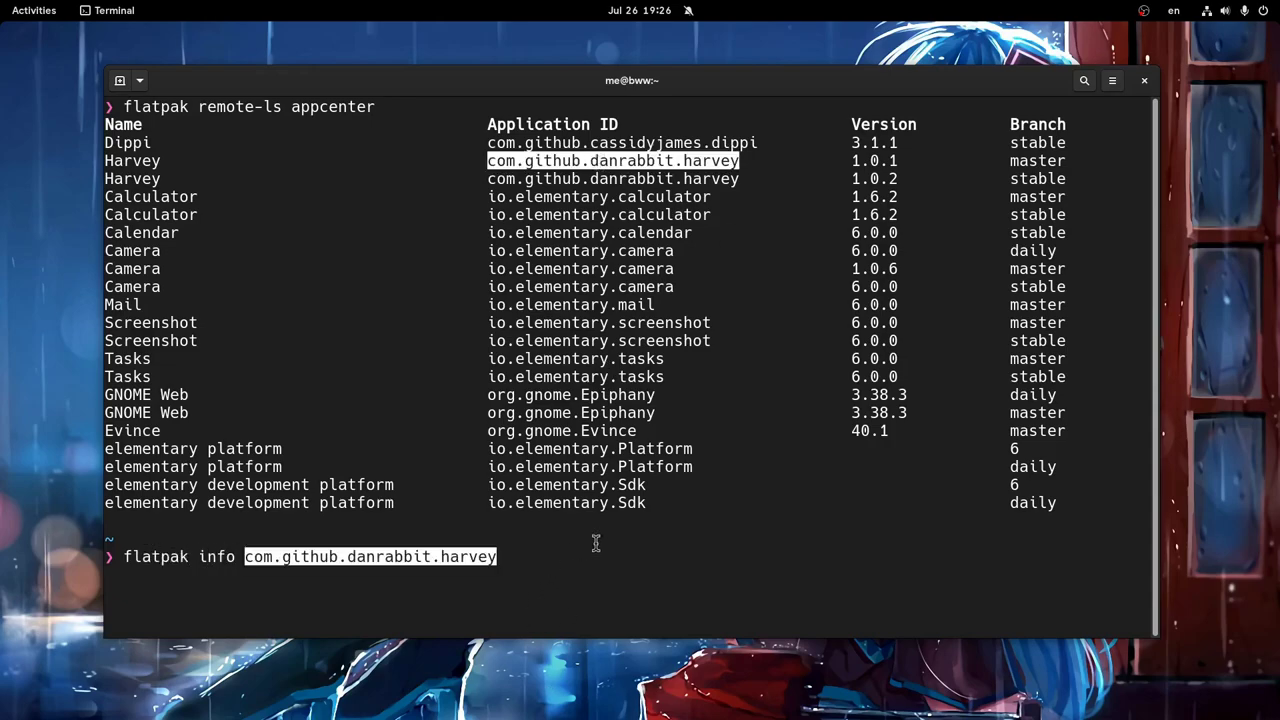
{"action": "key", "text": "Return"}
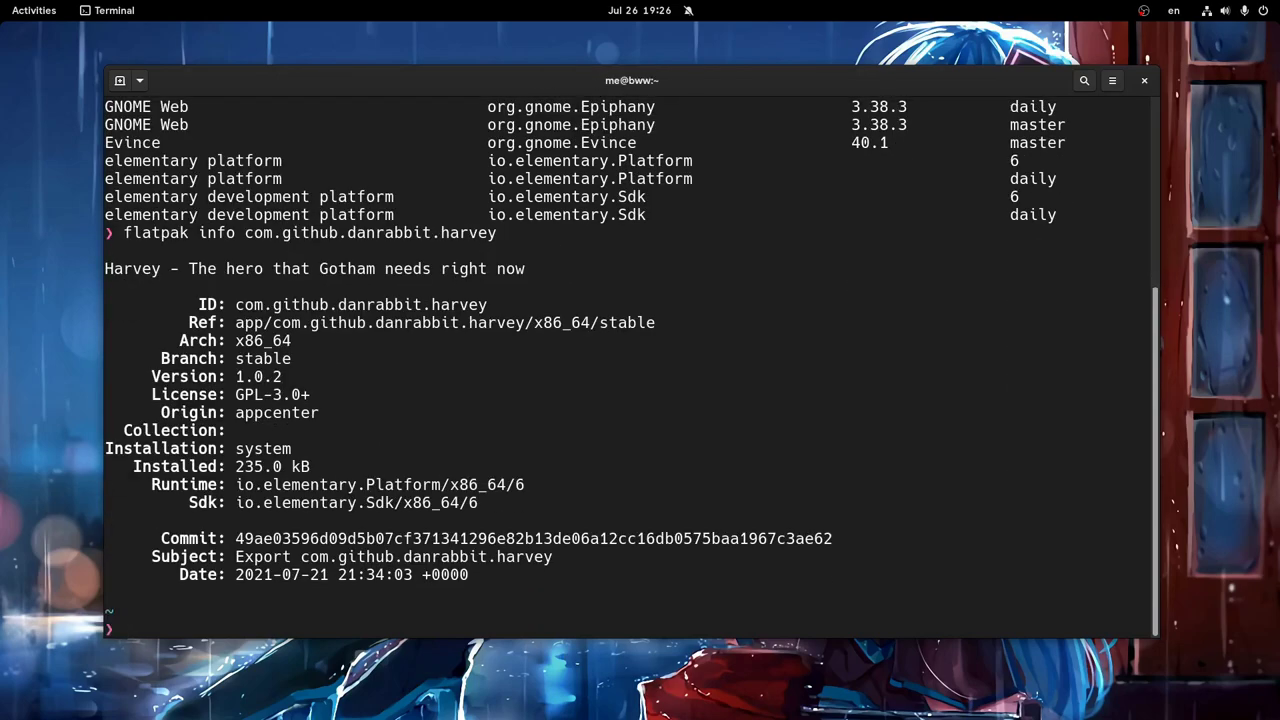
{"action": "triple_click", "coordinate": [397, 505]}
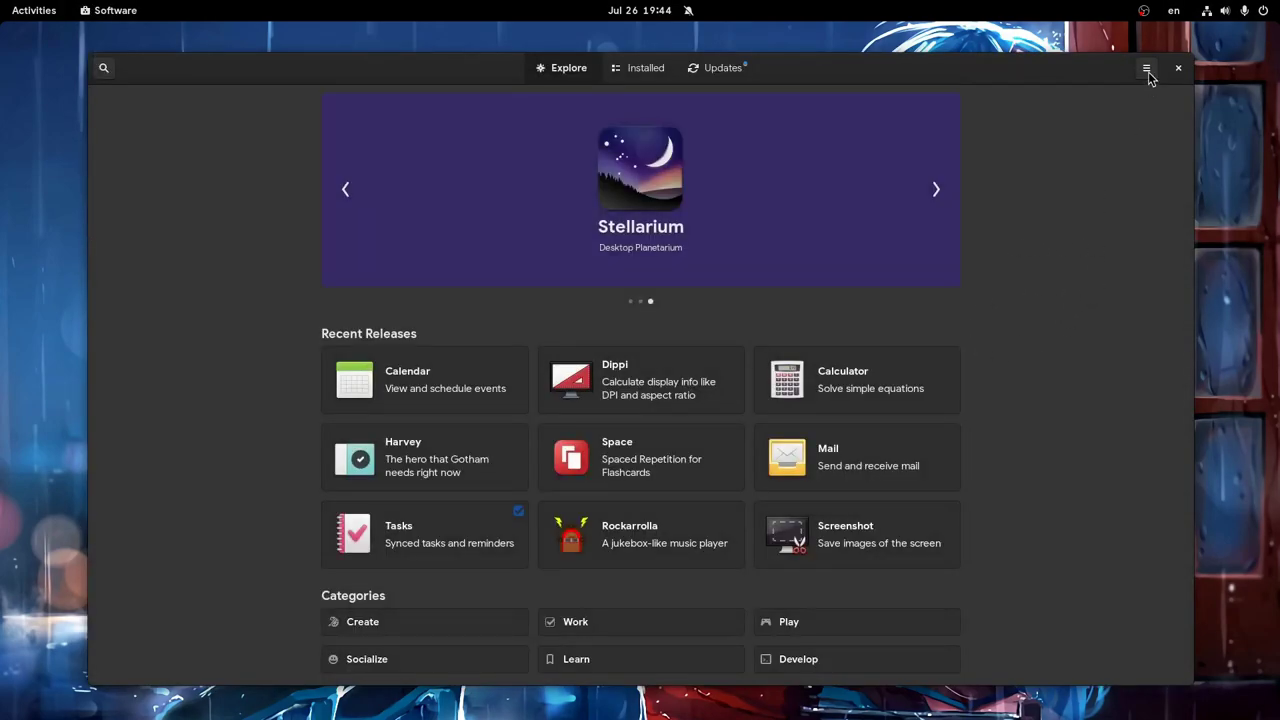
- Look through the Software Repositories list from the main menu, then close it
{"action": "left_click", "coordinate": [1148, 71]}
{"action": "left_click", "coordinate": [1126, 110]}
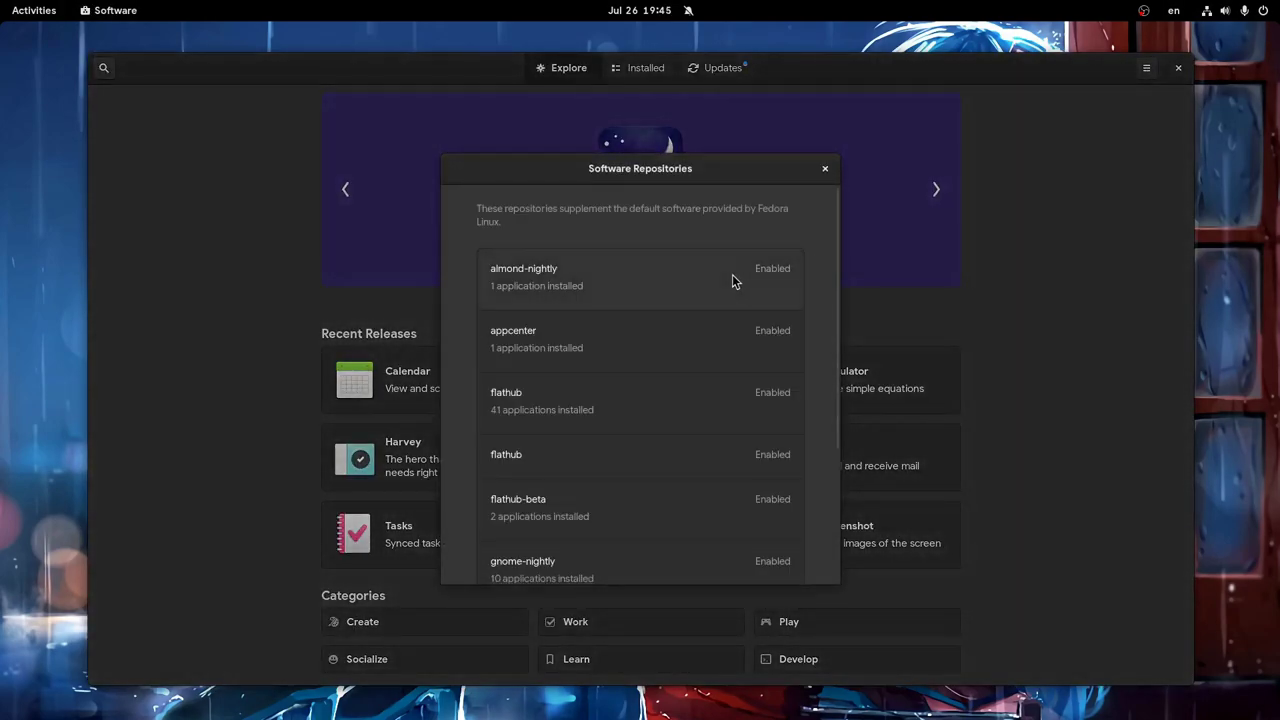
{"action": "scroll", "coordinate": [622, 481], "scroll_direction": "down", "scroll_amount": 3}
{"action": "scroll", "coordinate": [576, 512], "scroll_direction": "down", "scroll_amount": 1}
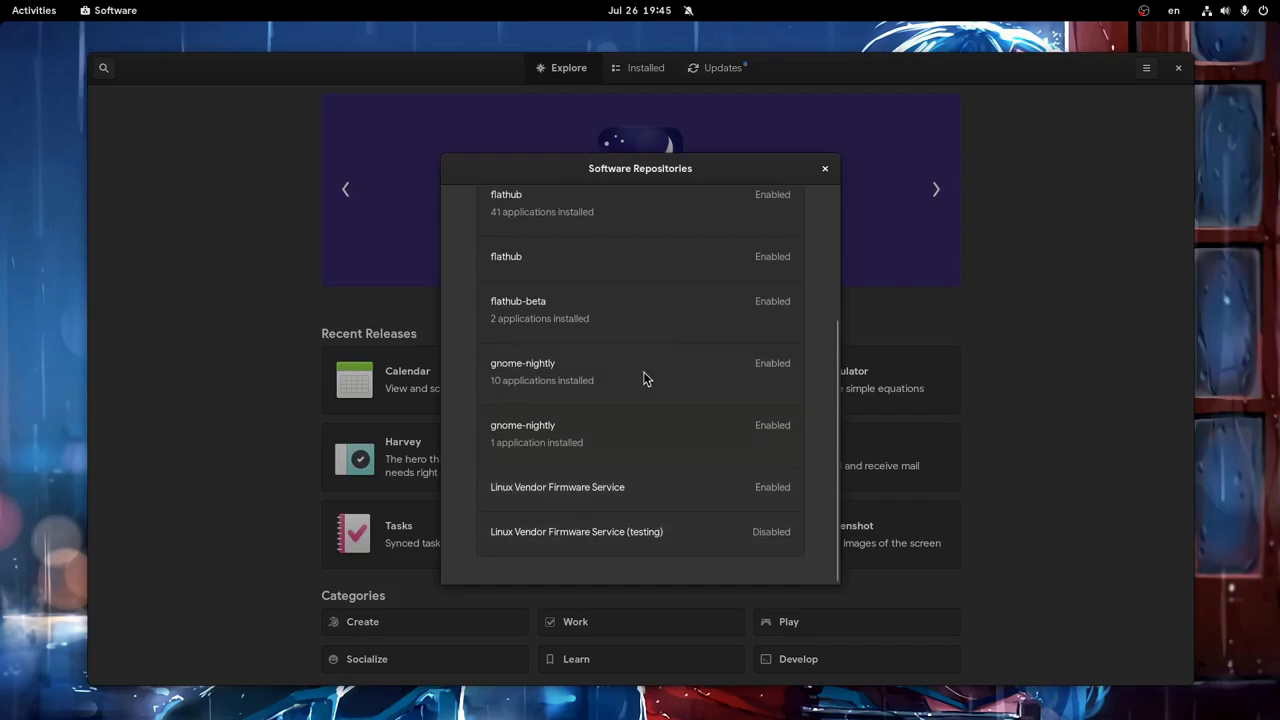
{"action": "left_click", "coordinate": [825, 170]}
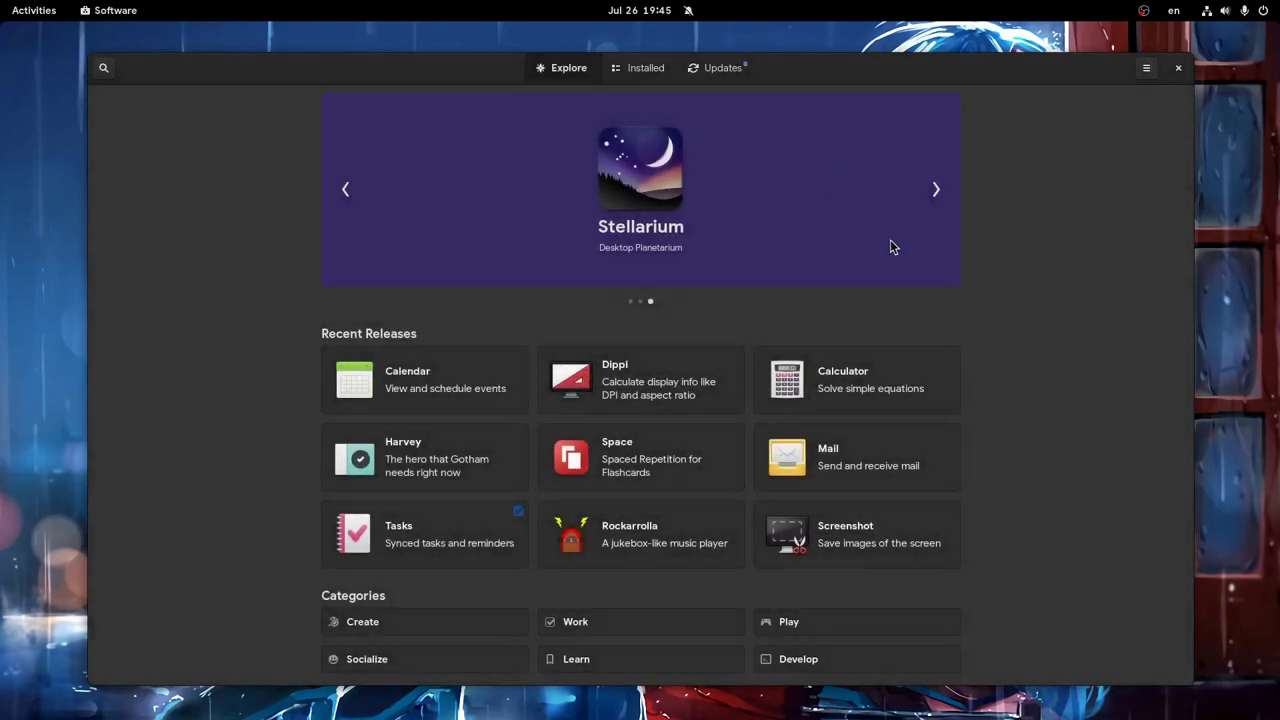
- Search 'dip', open Dippi, review its version history, and install it
{"action": "type", "text": "dip"}
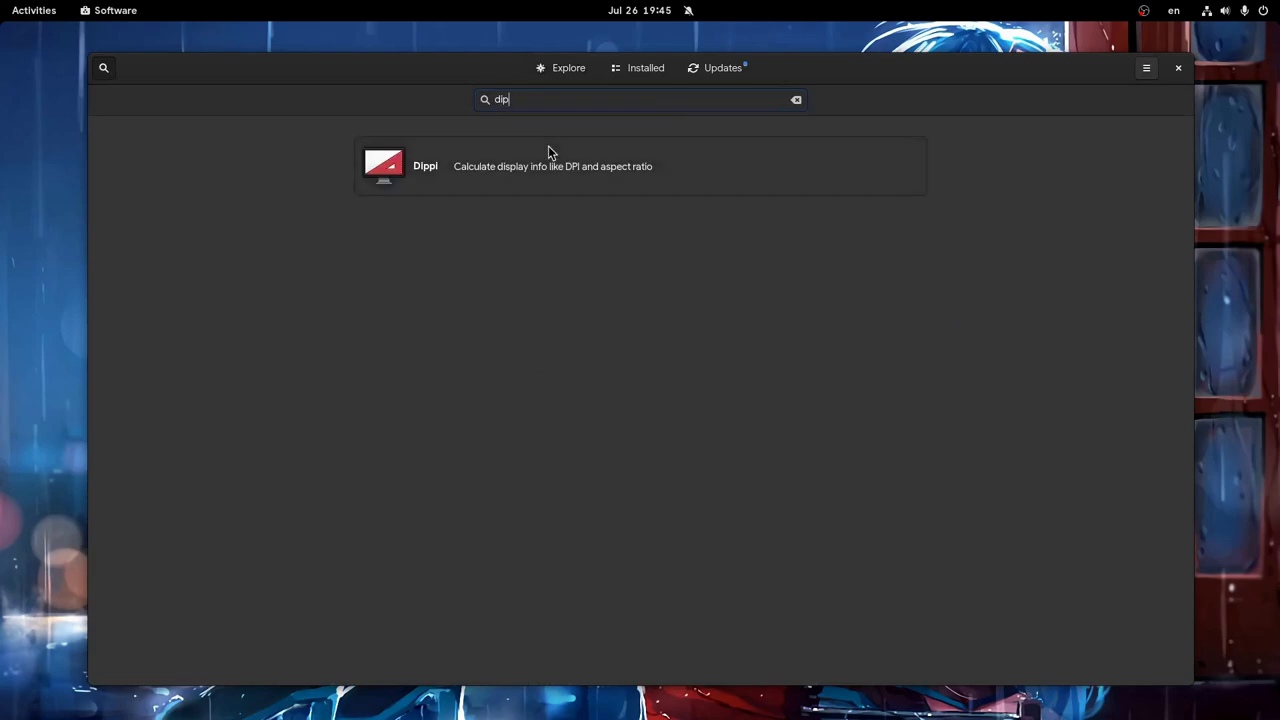
{"action": "left_click", "coordinate": [548, 146]}
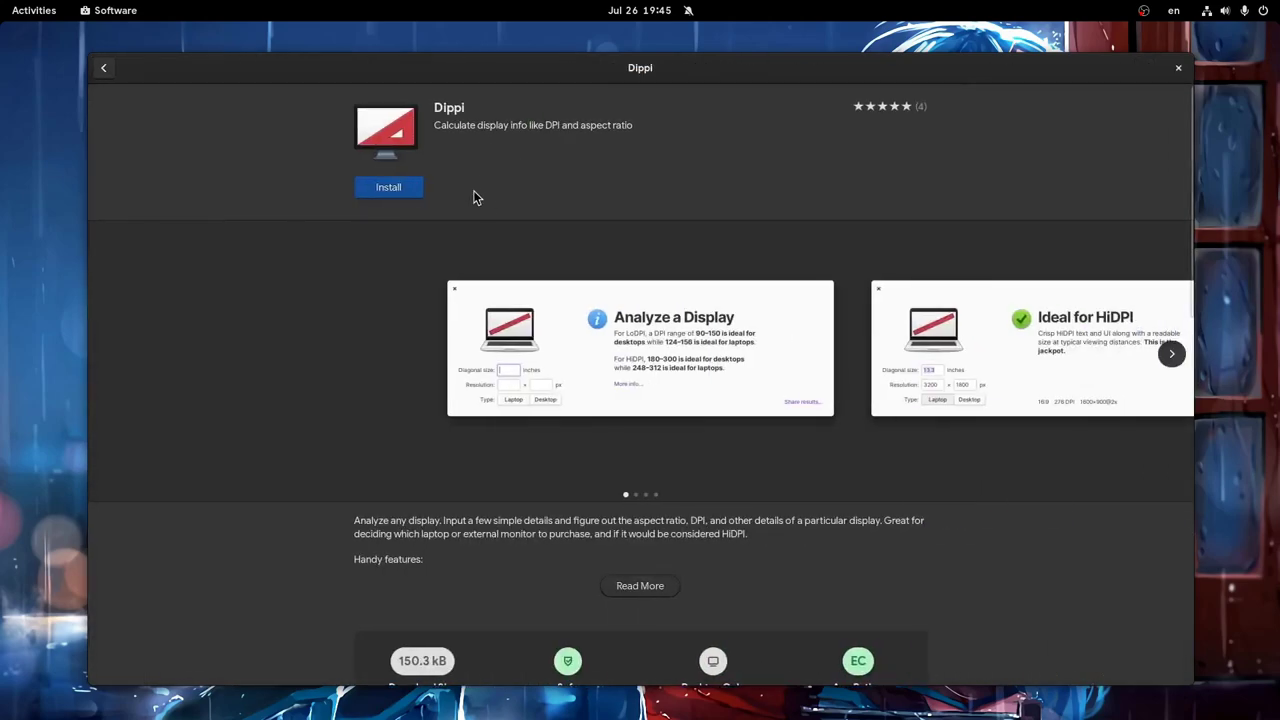
{"action": "scroll", "coordinate": [568, 316], "scroll_direction": "down", "scroll_amount": 5}
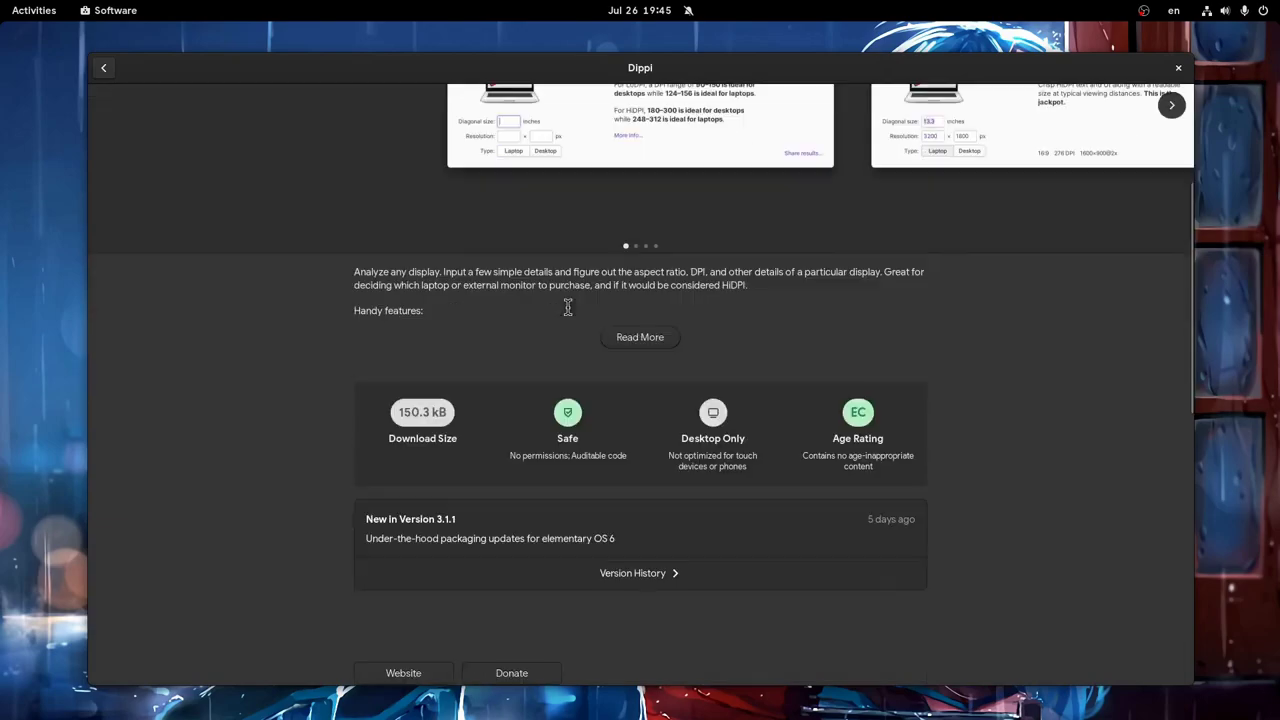
{"action": "left_click", "coordinate": [640, 512]}
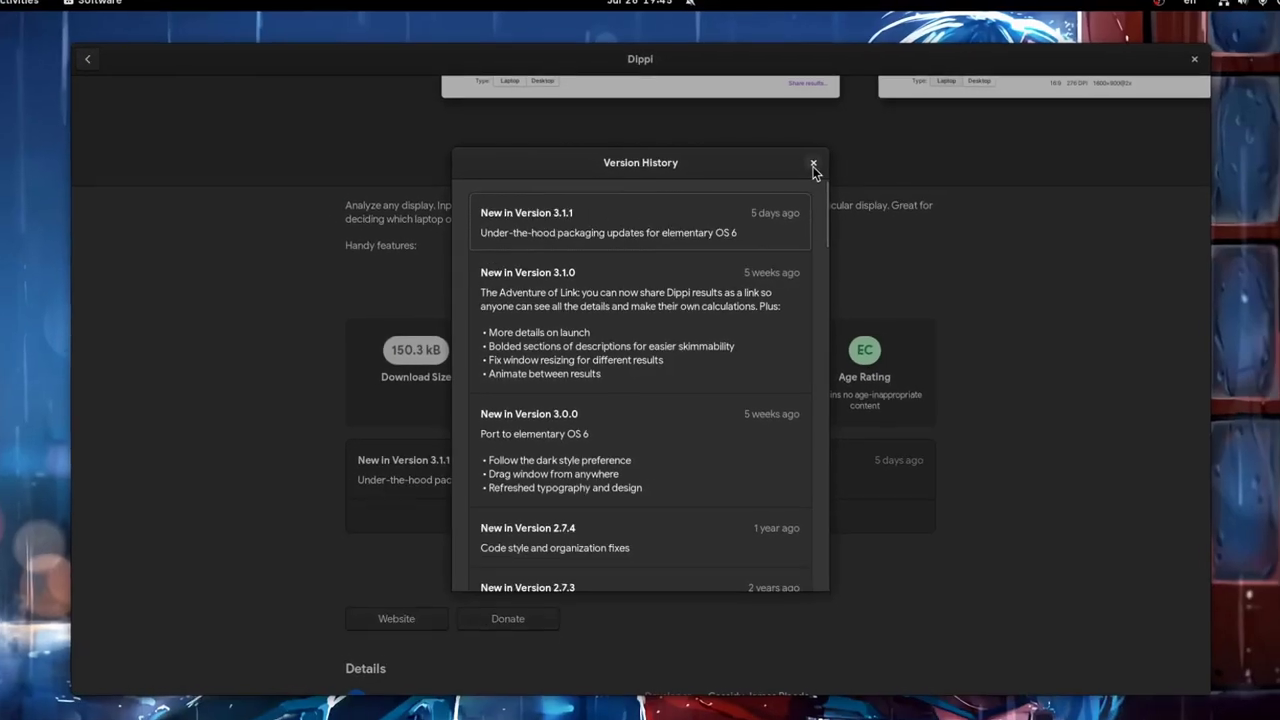
{"action": "left_click", "coordinate": [892, 73]}
{"action": "scroll", "coordinate": [460, 358], "scroll_direction": "up", "scroll_amount": 3}
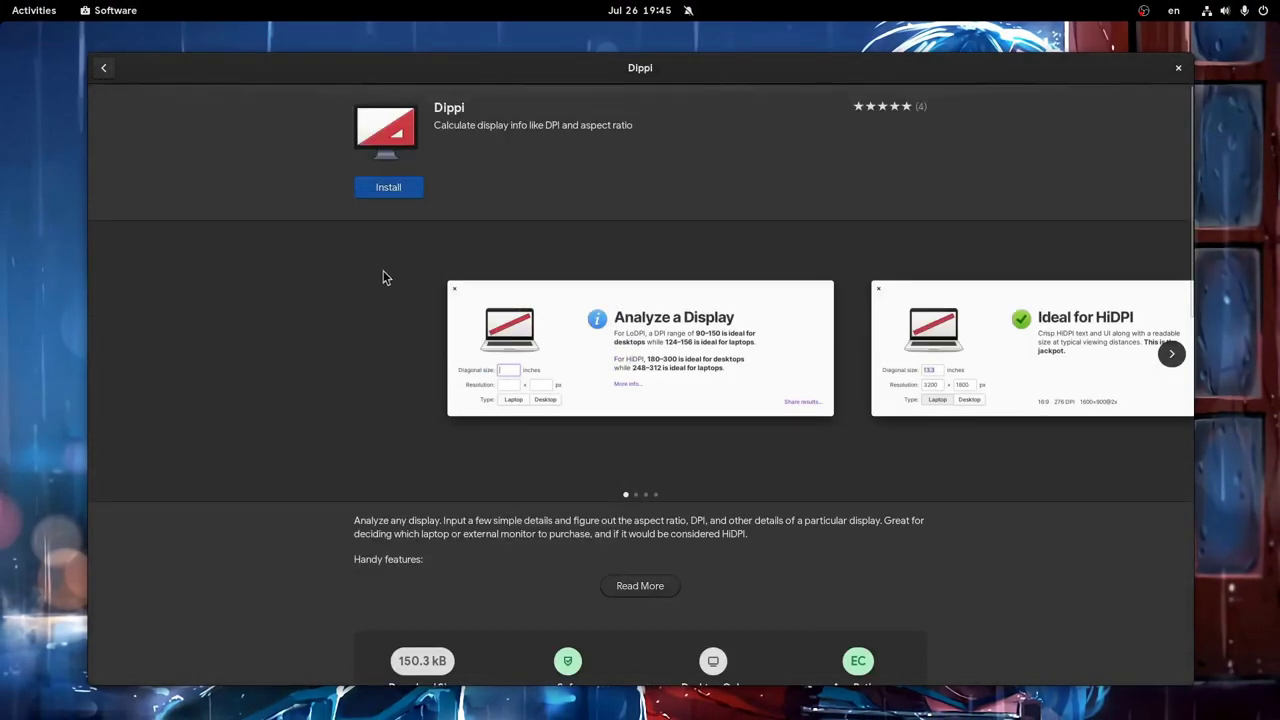
{"action": "left_click", "coordinate": [384, 195]}
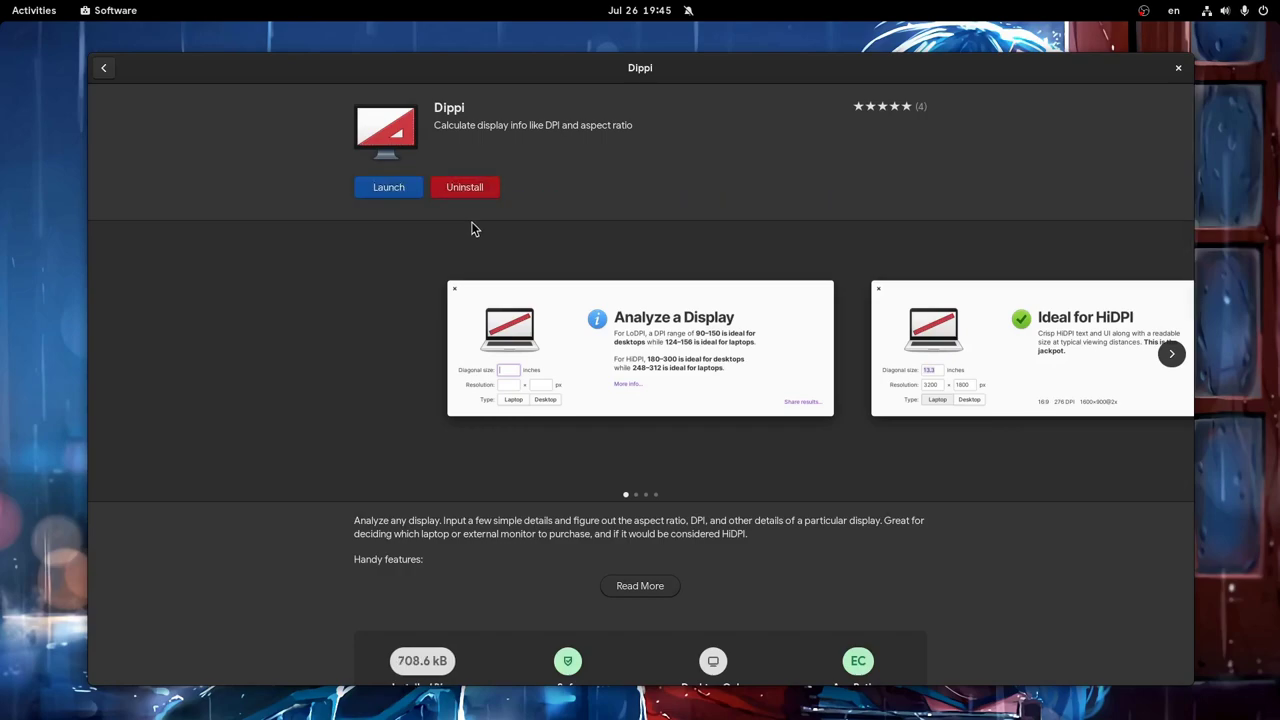
- Launch Dippi, close it, and confirm its Details source reads flatpak.elementary.io
{"action": "left_click", "coordinate": [399, 189]}
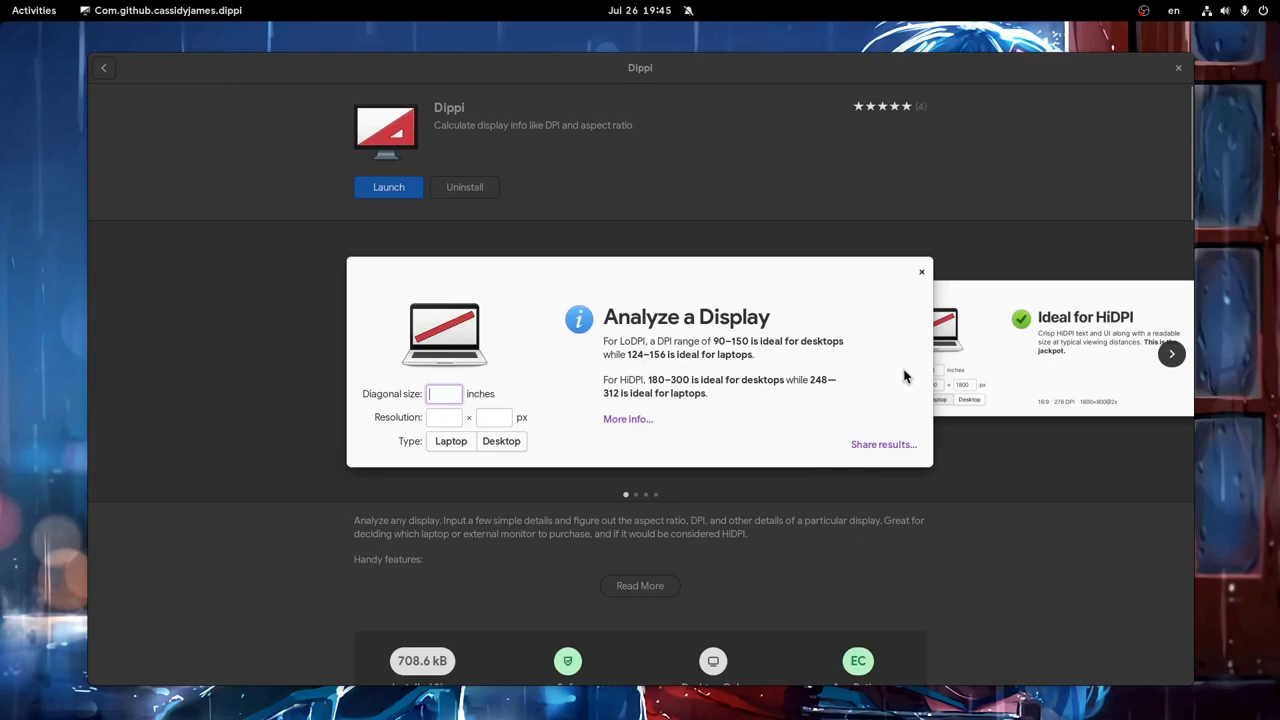
{"action": "left_click", "coordinate": [922, 274]}
{"action": "scroll", "coordinate": [775, 435], "scroll_direction": "down", "scroll_amount": 3}
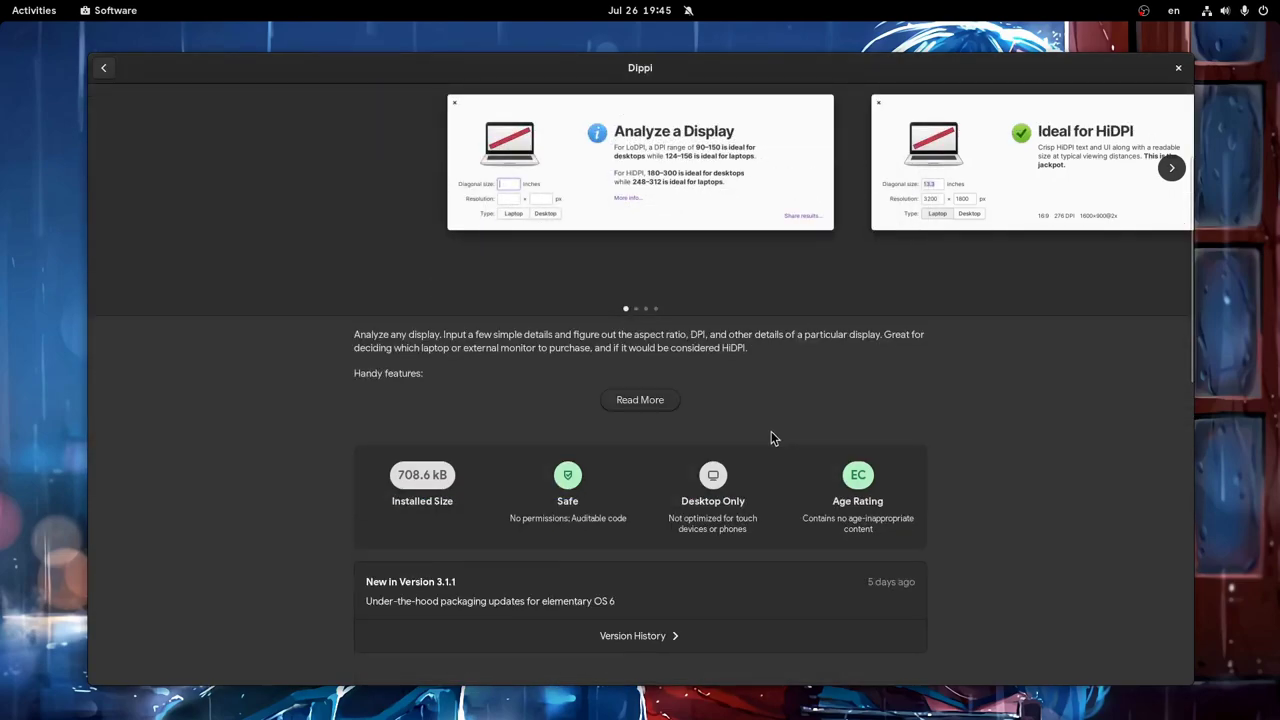
{"action": "scroll", "coordinate": [771, 433], "scroll_direction": "down", "scroll_amount": 3}
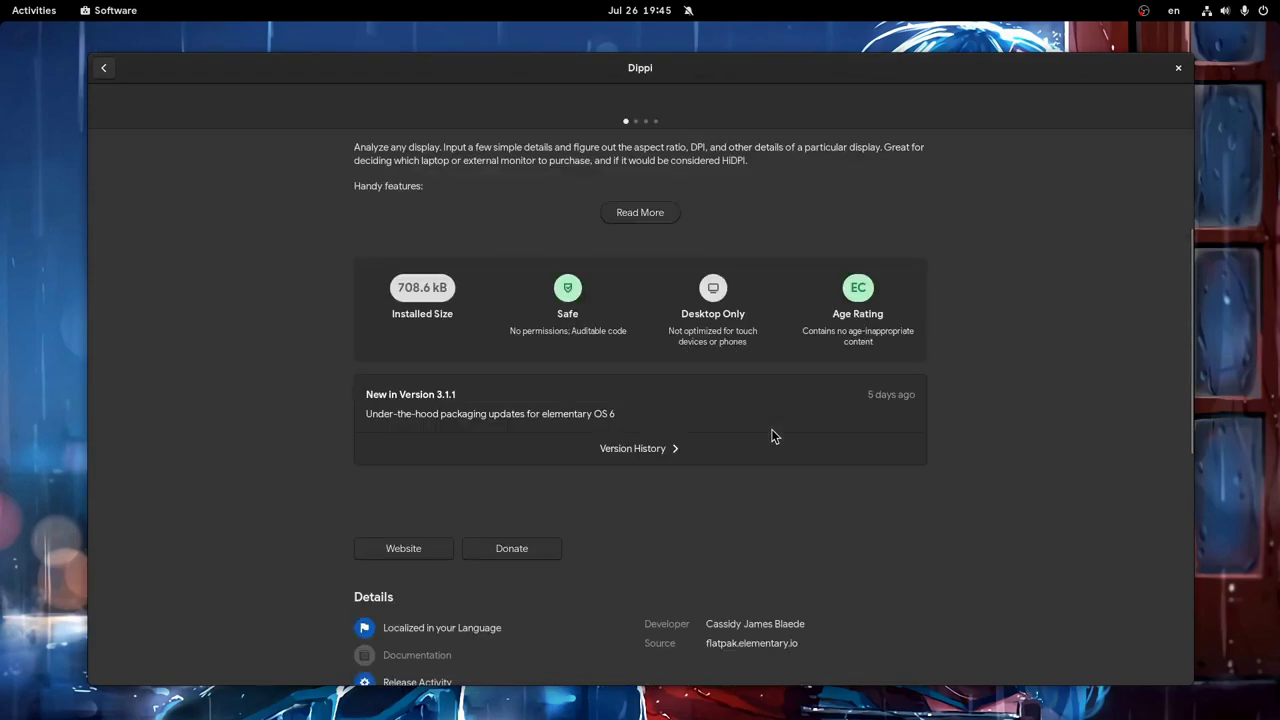
{"action": "scroll", "coordinate": [771, 436], "scroll_direction": "down", "scroll_amount": 2}
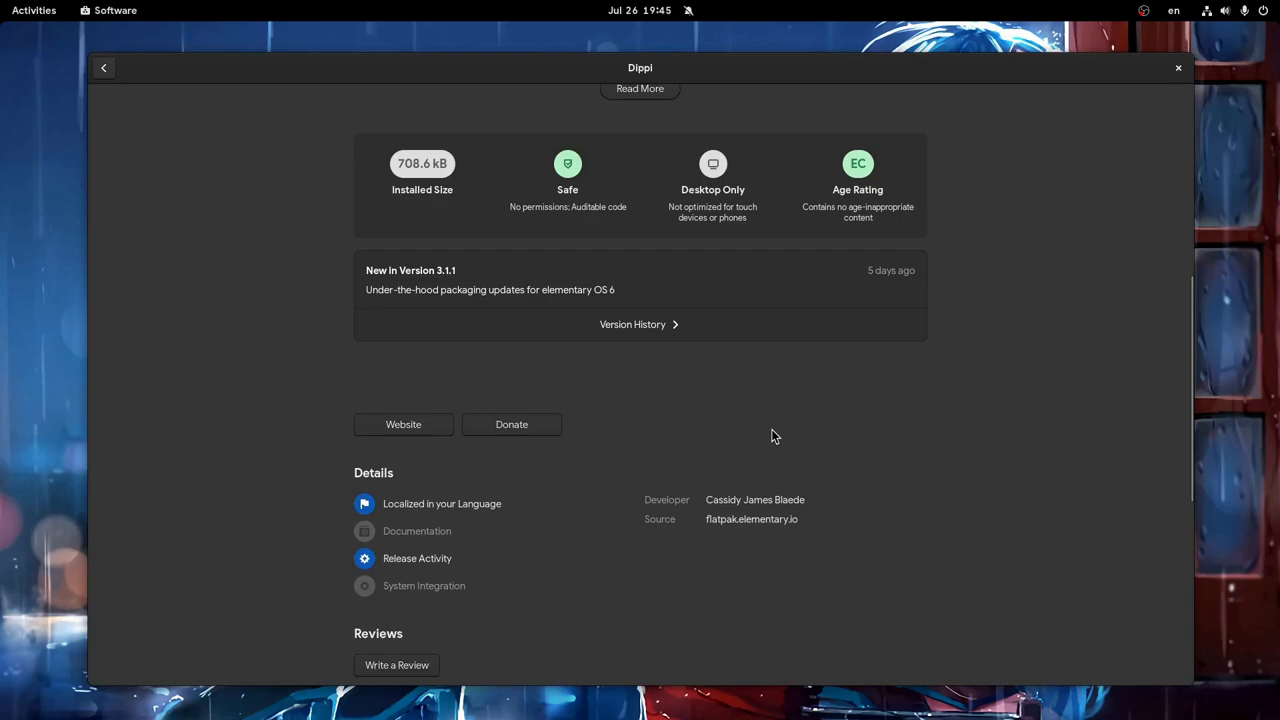
{"action": "scroll", "coordinate": [771, 436], "scroll_direction": "down", "scroll_amount": 3}
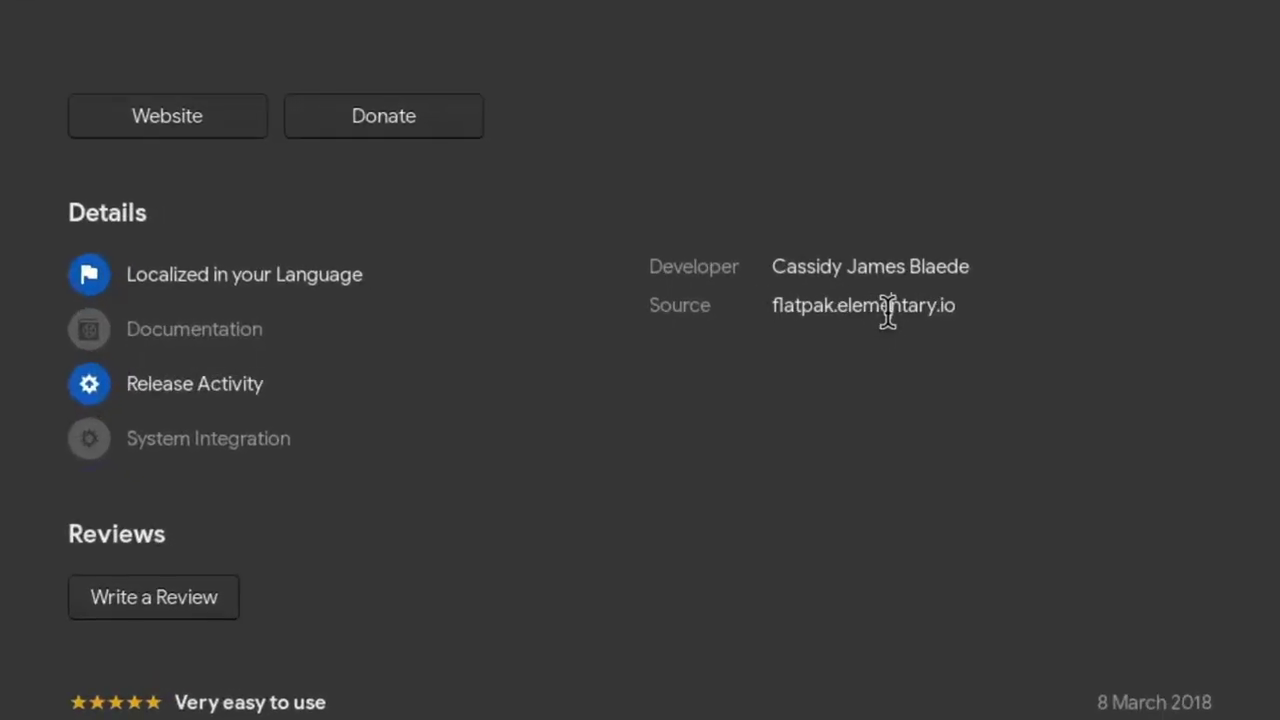
{"action": "triple_click", "coordinate": [888, 306]}
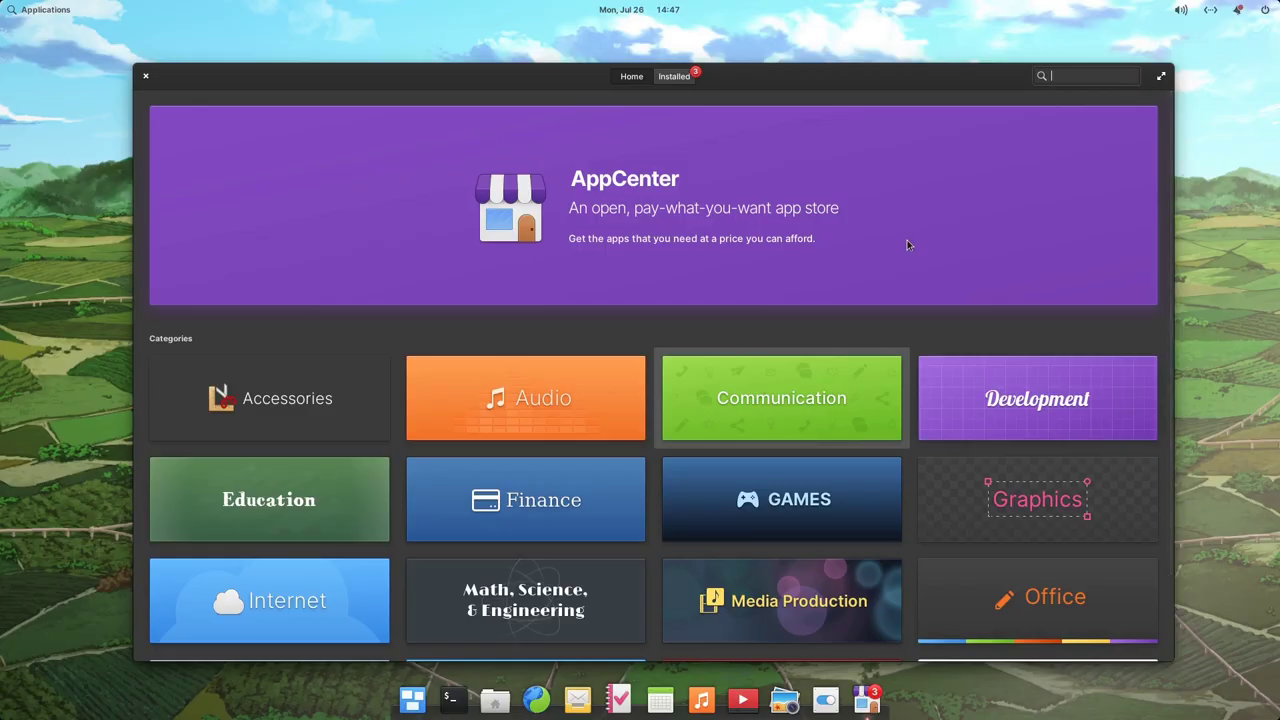
- Search 'dippi', open its store page, and lower the pay-what-you-want price to Free
{"action": "type", "text": "pi"}
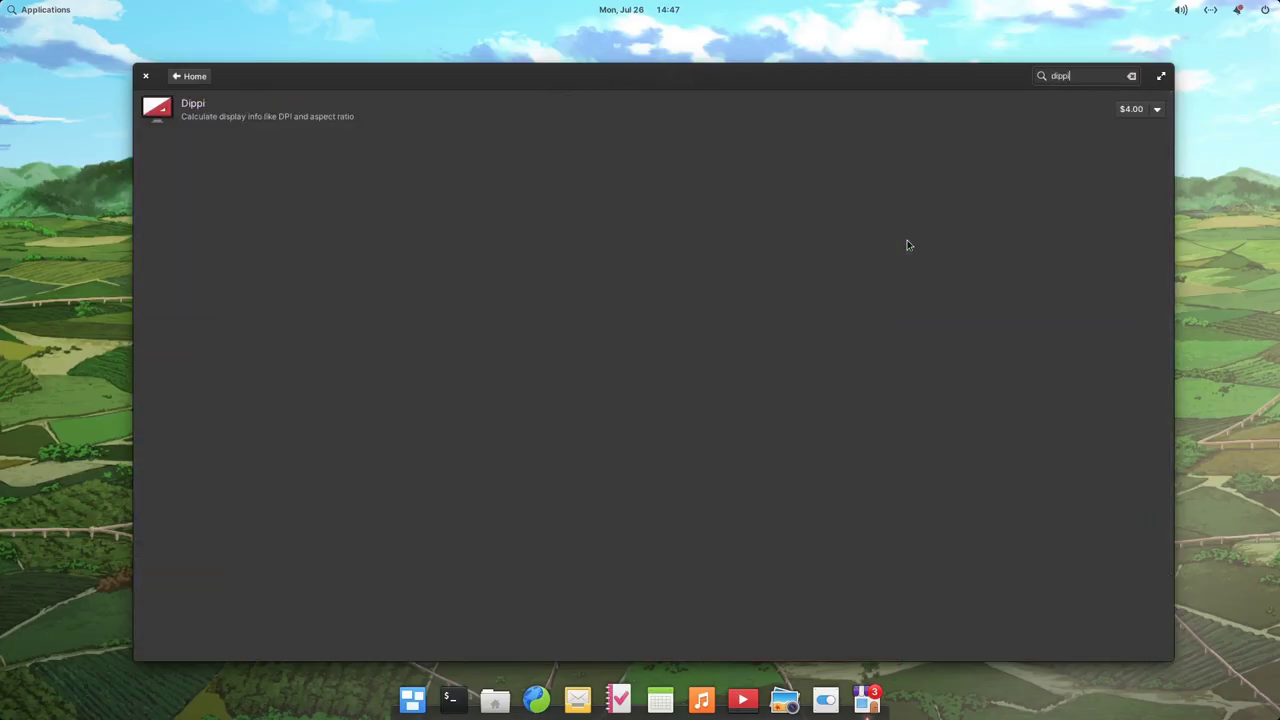
{"action": "left_click", "coordinate": [306, 120]}
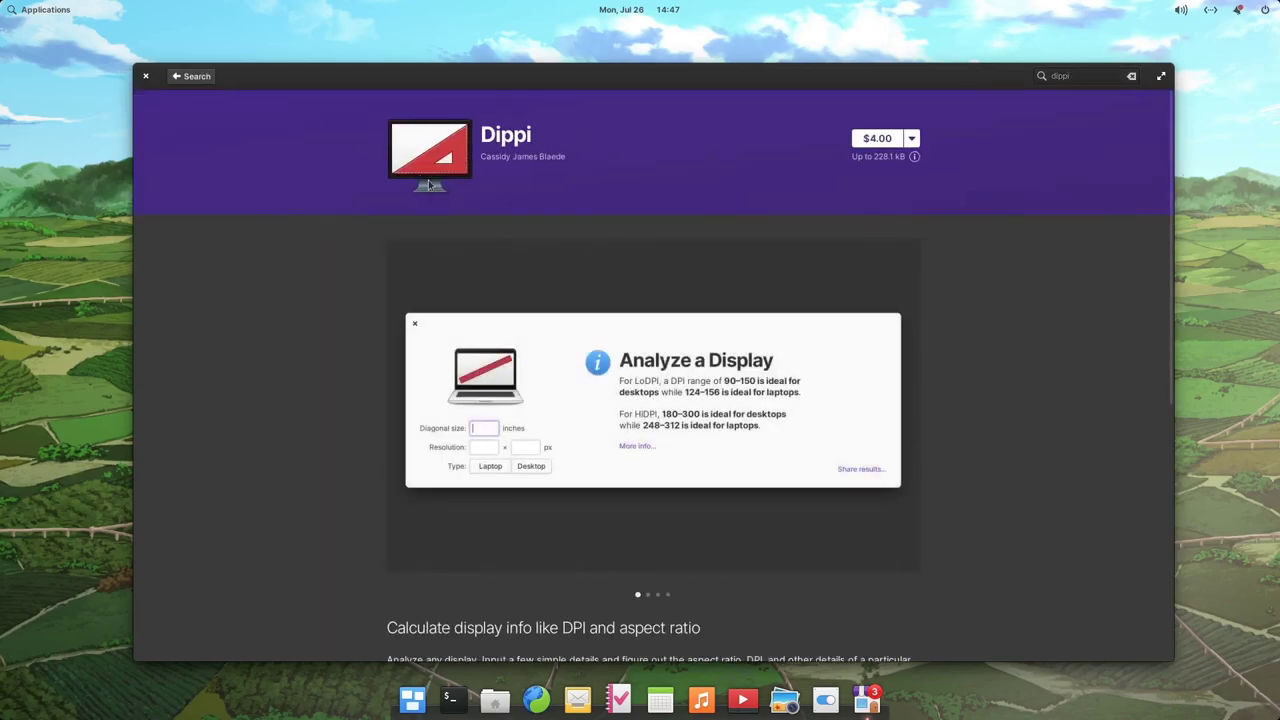
{"action": "left_click", "coordinate": [911, 139]}
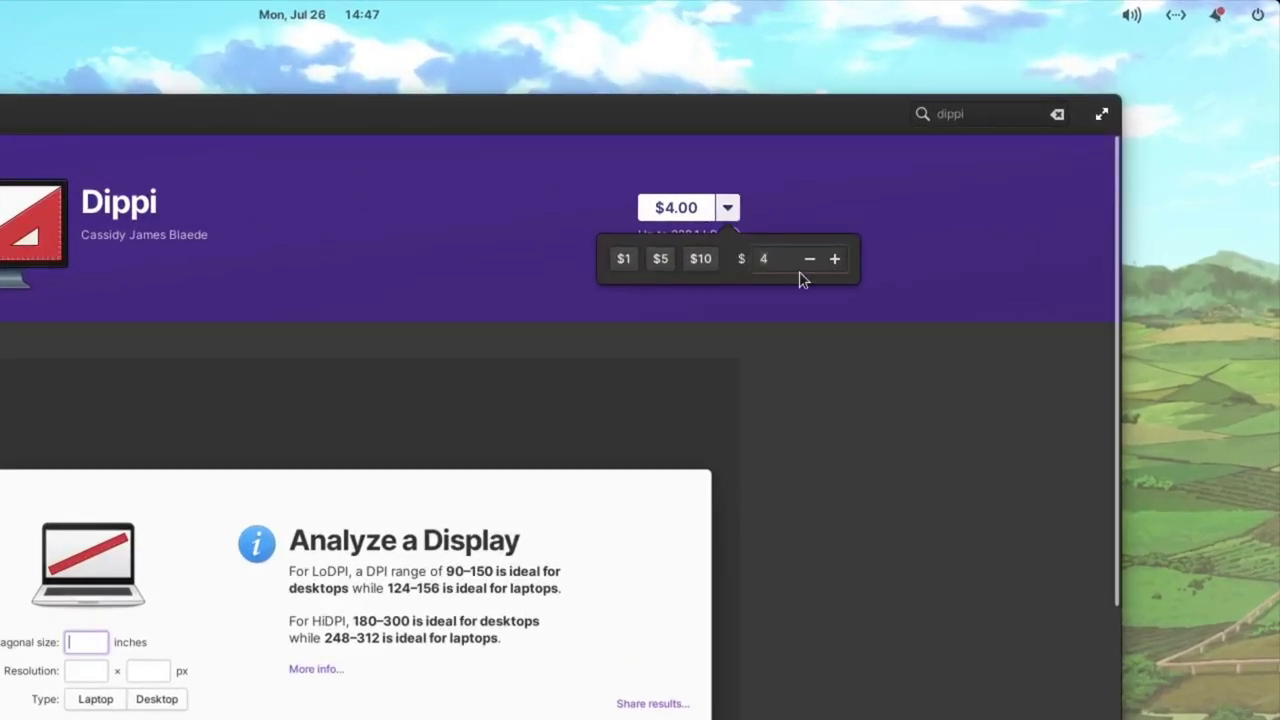
{"action": "left_click", "coordinate": [810, 258]}
{"action": "left_click", "coordinate": [810, 258]}
{"action": "left_click", "coordinate": [810, 258]}
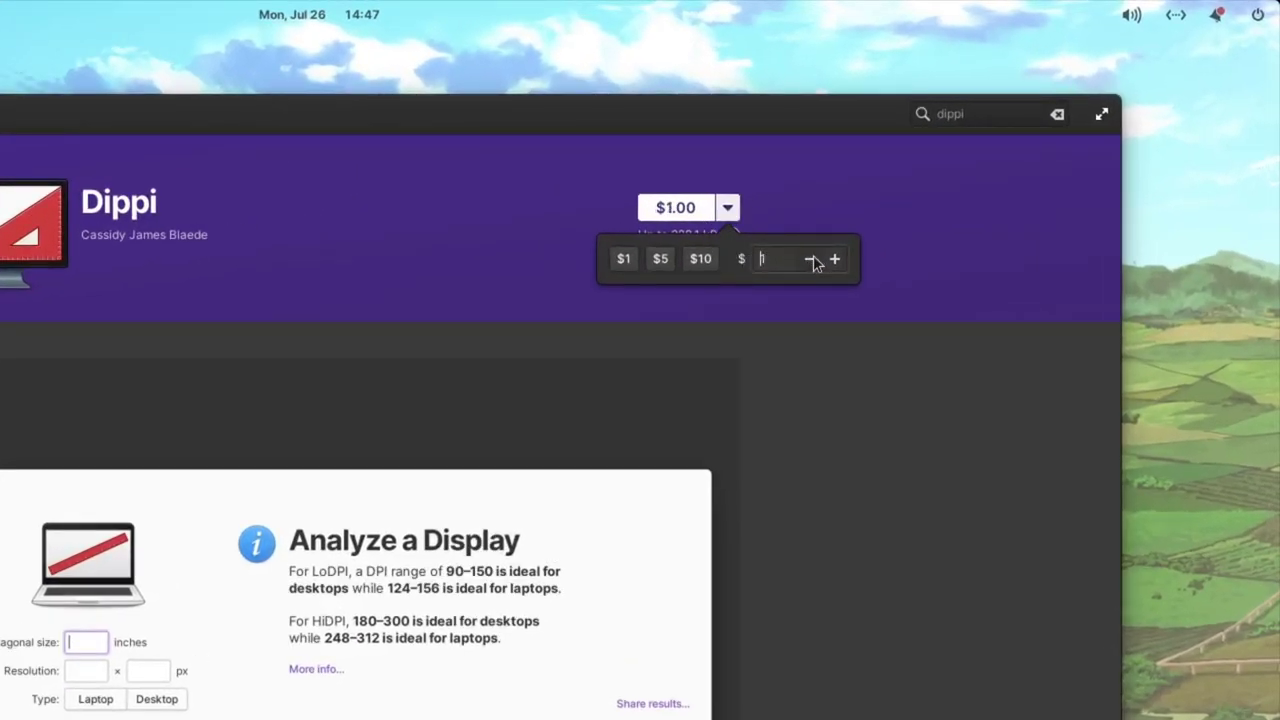
{"action": "left_click", "coordinate": [810, 258]}
{"action": "left_click", "coordinate": [806, 410]}
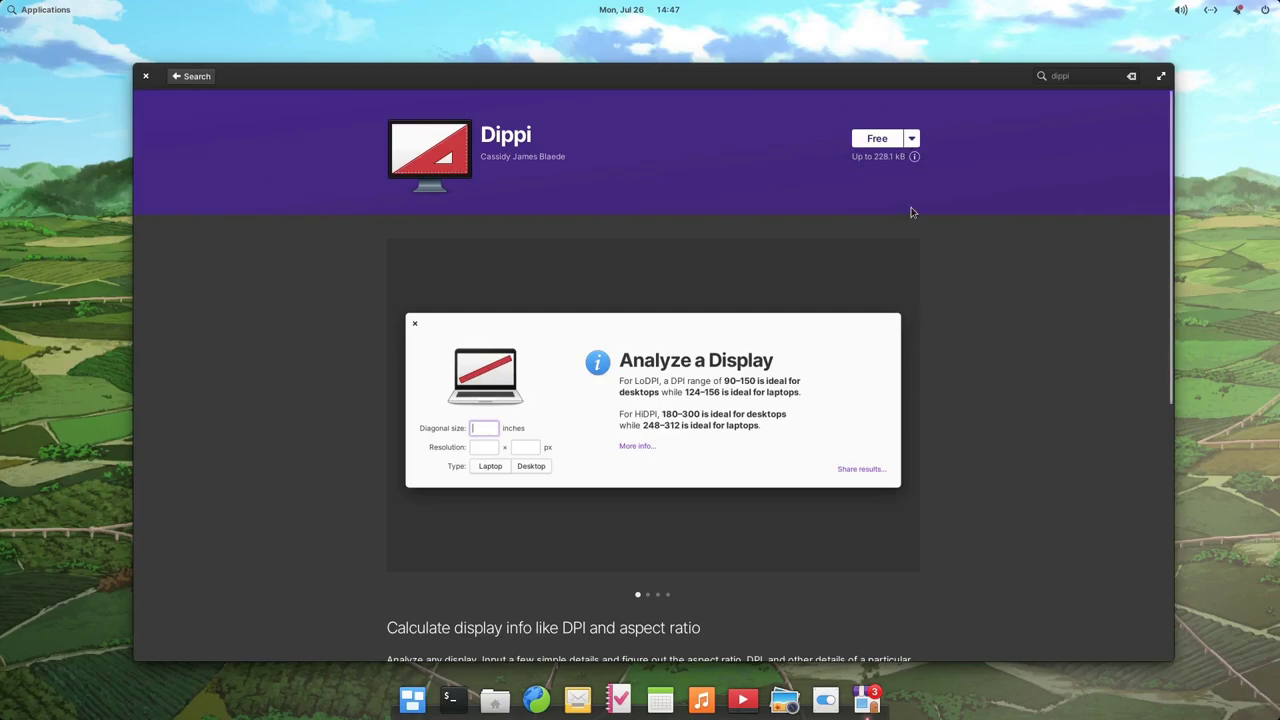
- Install Dippi for free, open it once, then close its window
{"action": "left_click", "coordinate": [877, 141]}
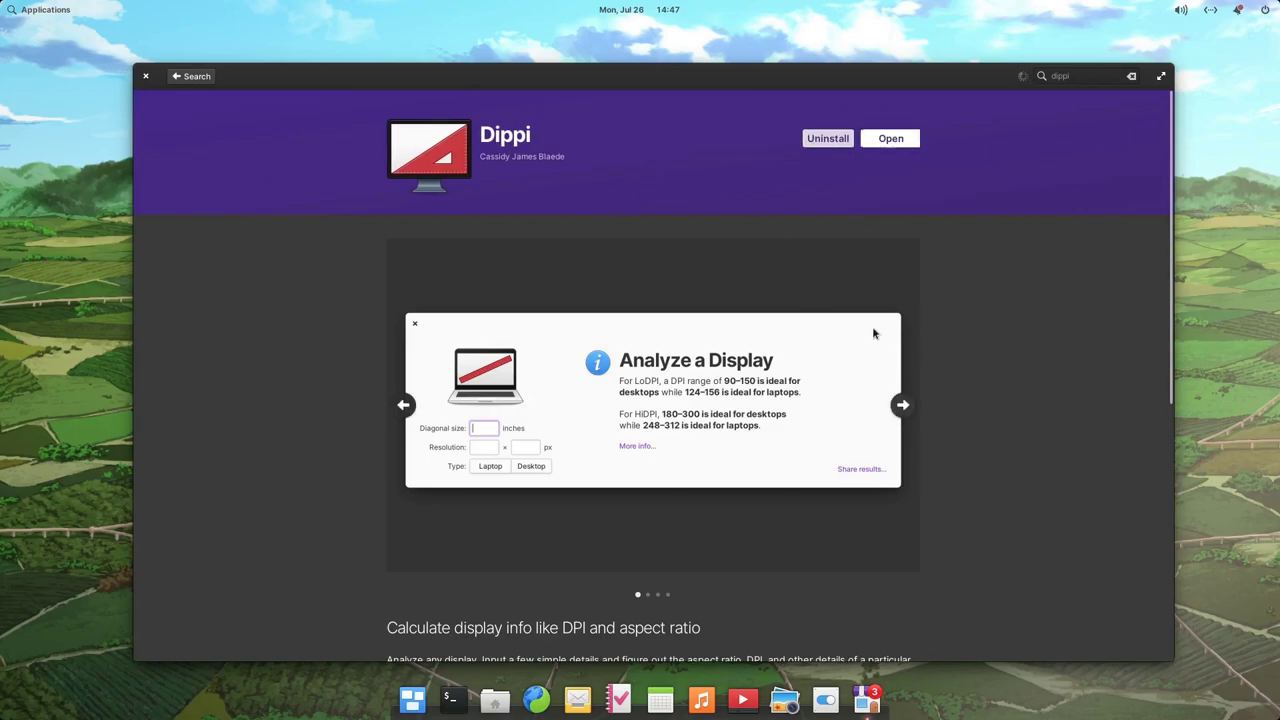
{"action": "left_click", "coordinate": [896, 141]}
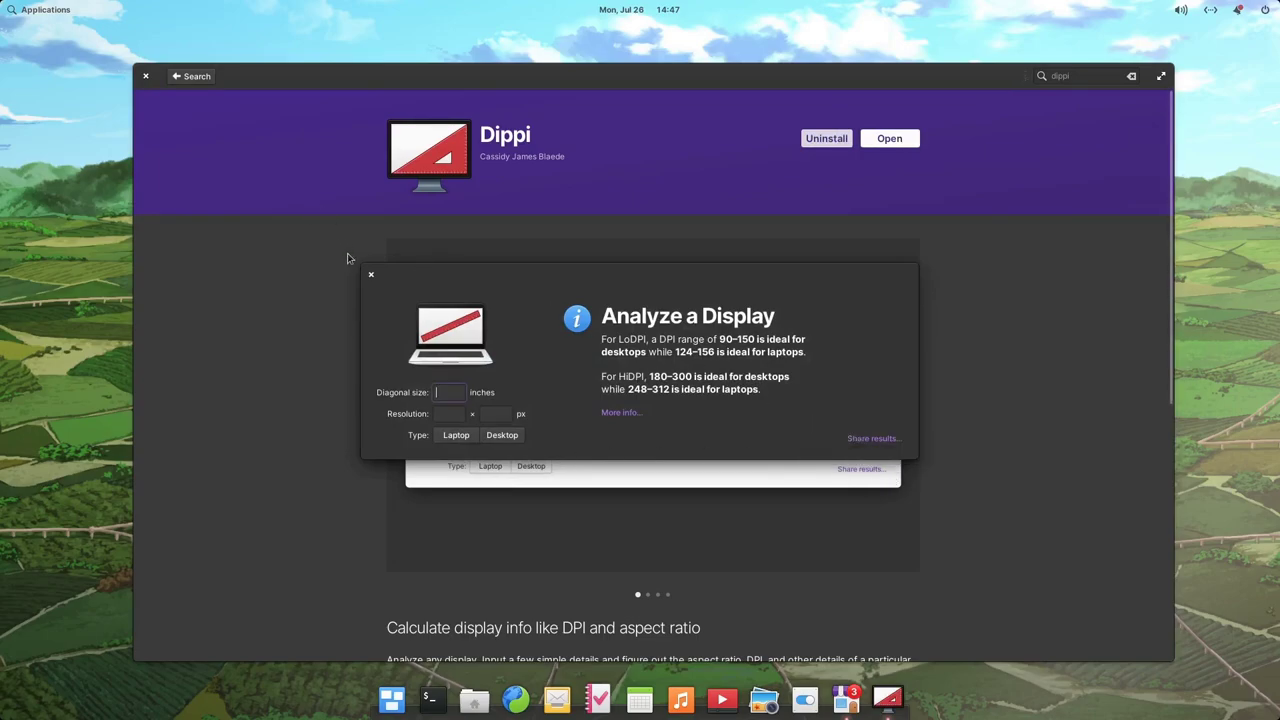
{"action": "left_click", "coordinate": [370, 277]}
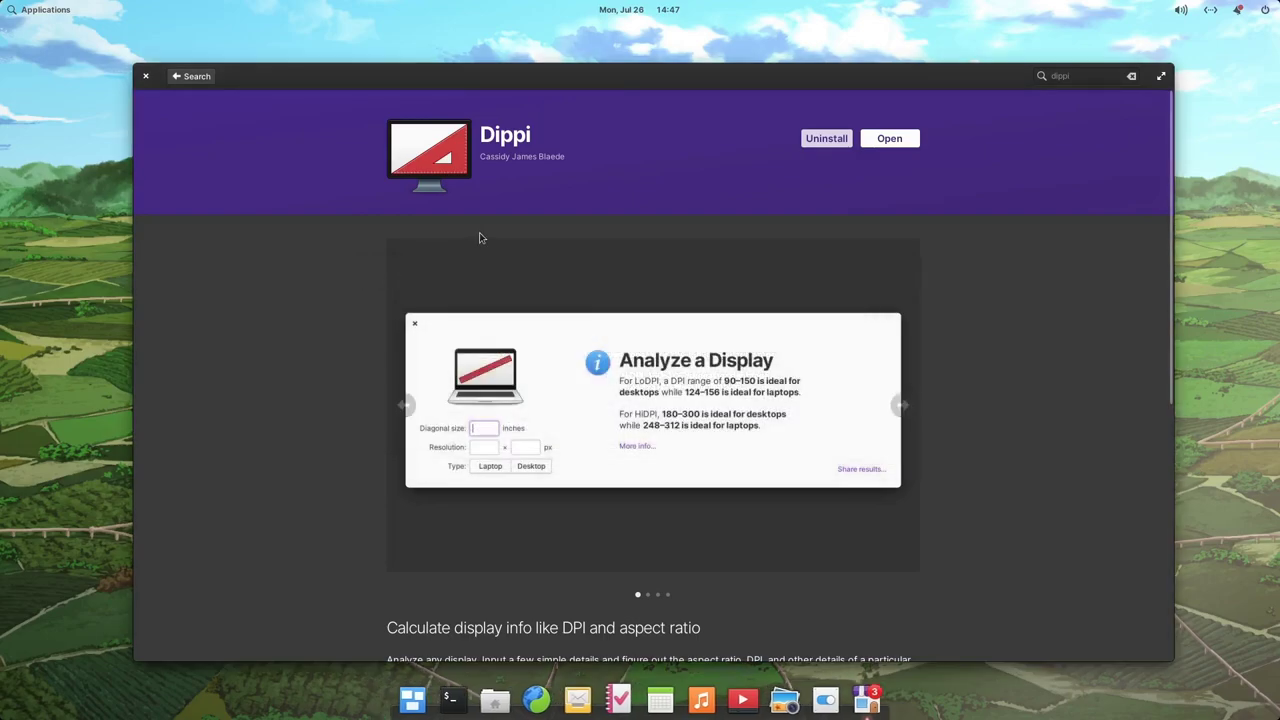
{"action": "left_click", "coordinate": [195, 77]}
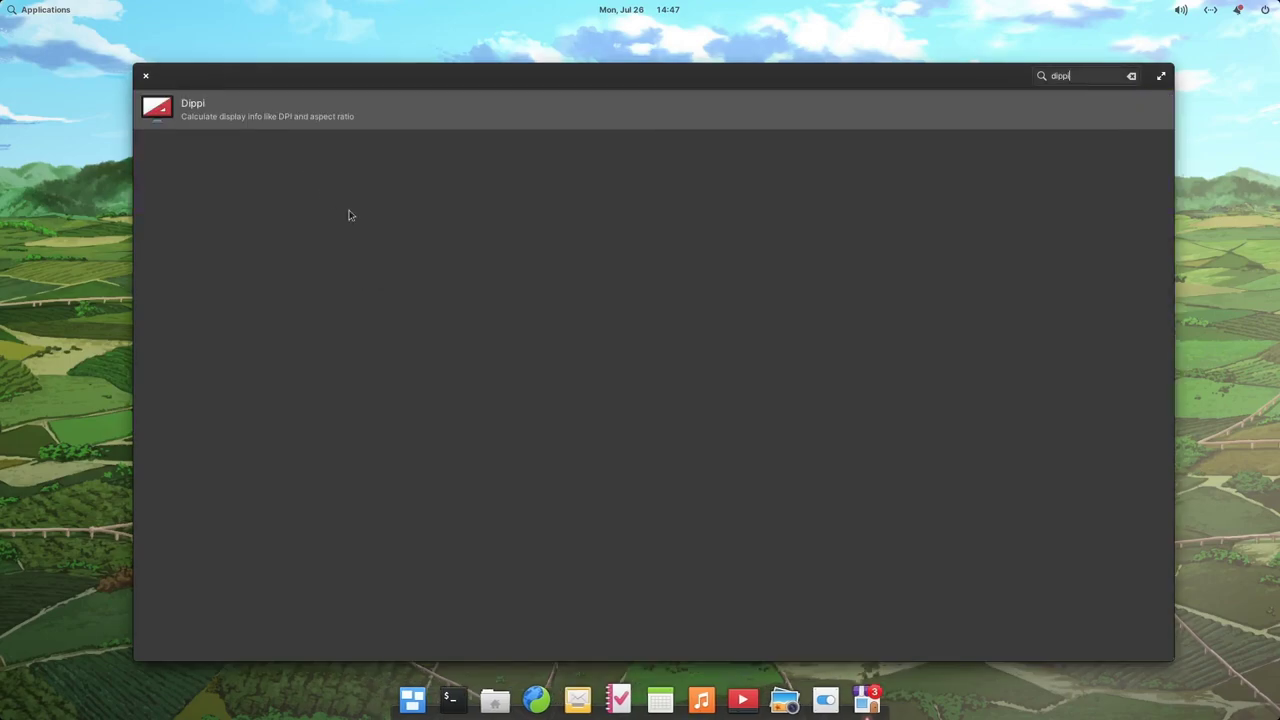